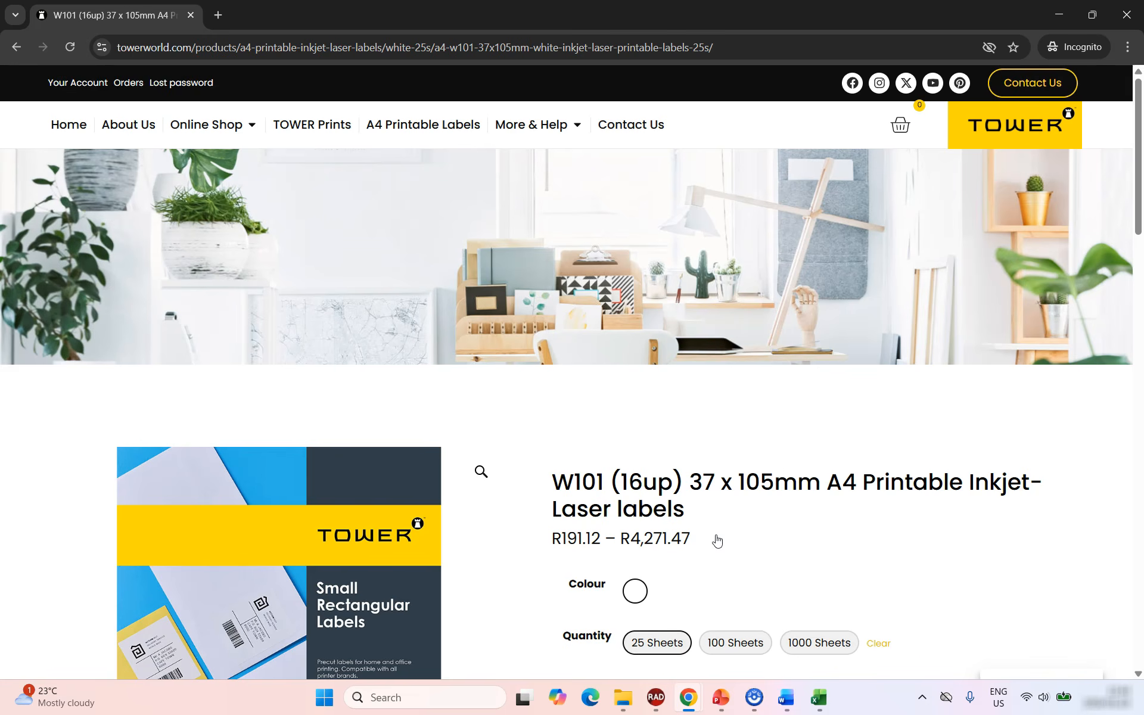
# Examine the sheet layout image of the W101 37 x 105mm labels on the product page.
pyautogui.scroll(-4, 717, 540)
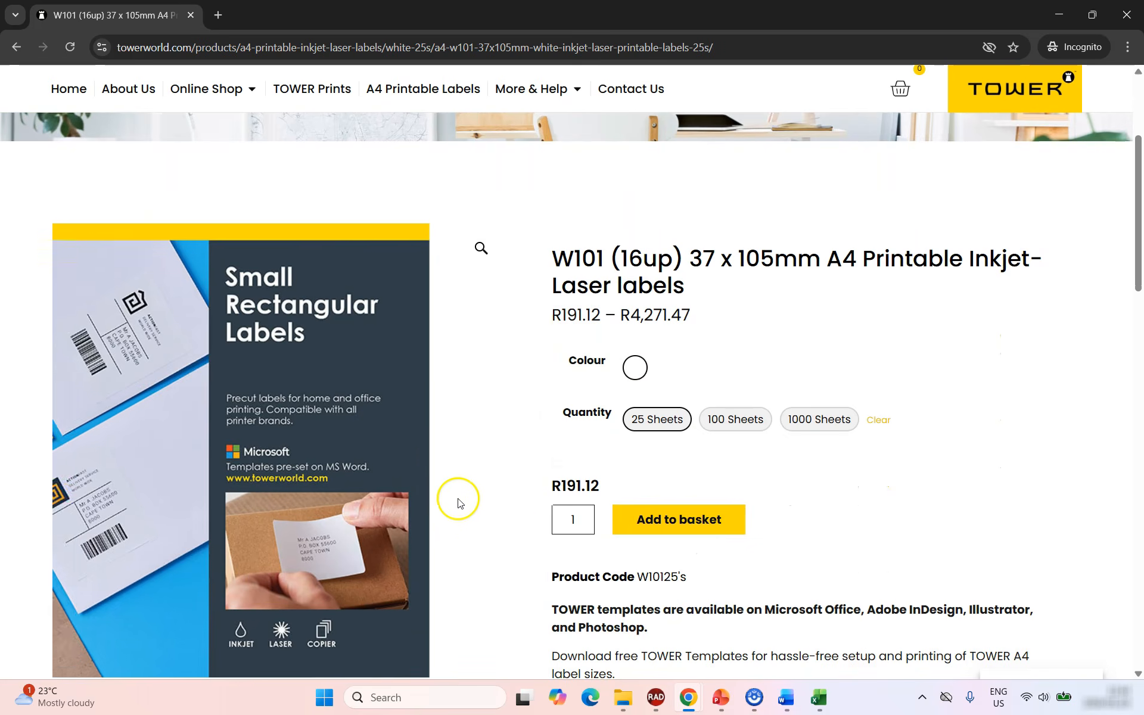
pyautogui.scroll(-5, 169, 498)
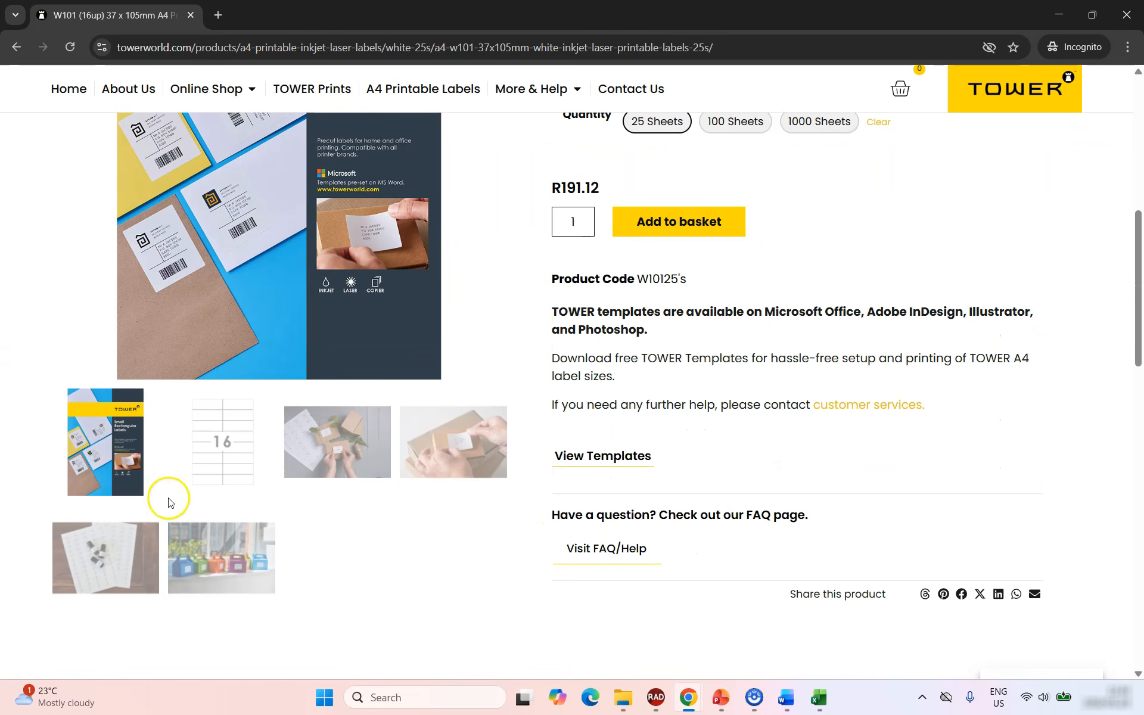
pyautogui.click(220, 443)
pyautogui.scroll(5, 314, 311)
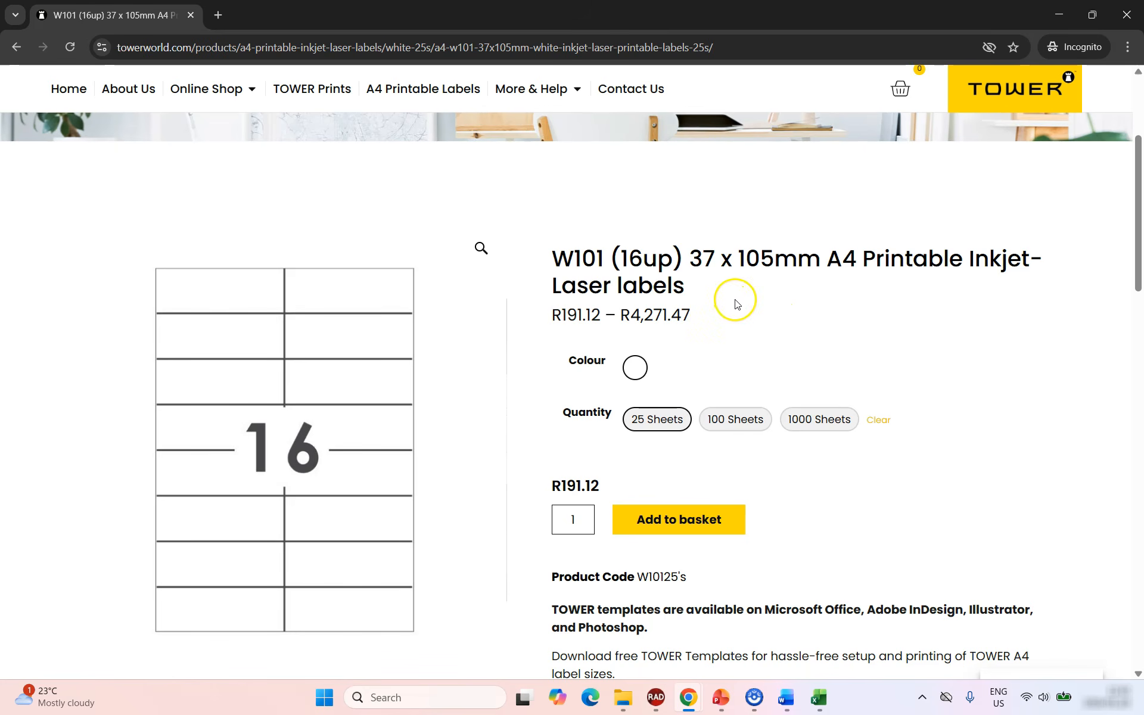
# Look through the W101 label usage photos and go back to the packaging image and product title.
pyautogui.scroll(-6, 736, 304)
pyautogui.click(338, 370)
pyautogui.scroll(4, 345, 381)
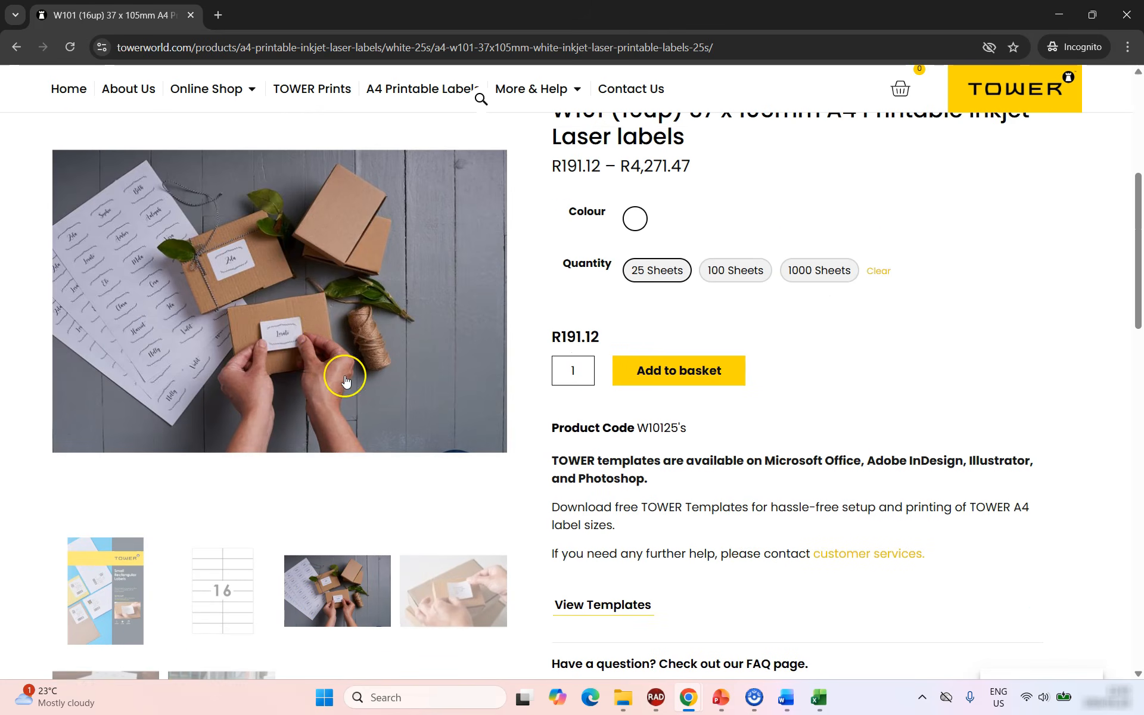
pyautogui.click(469, 579)
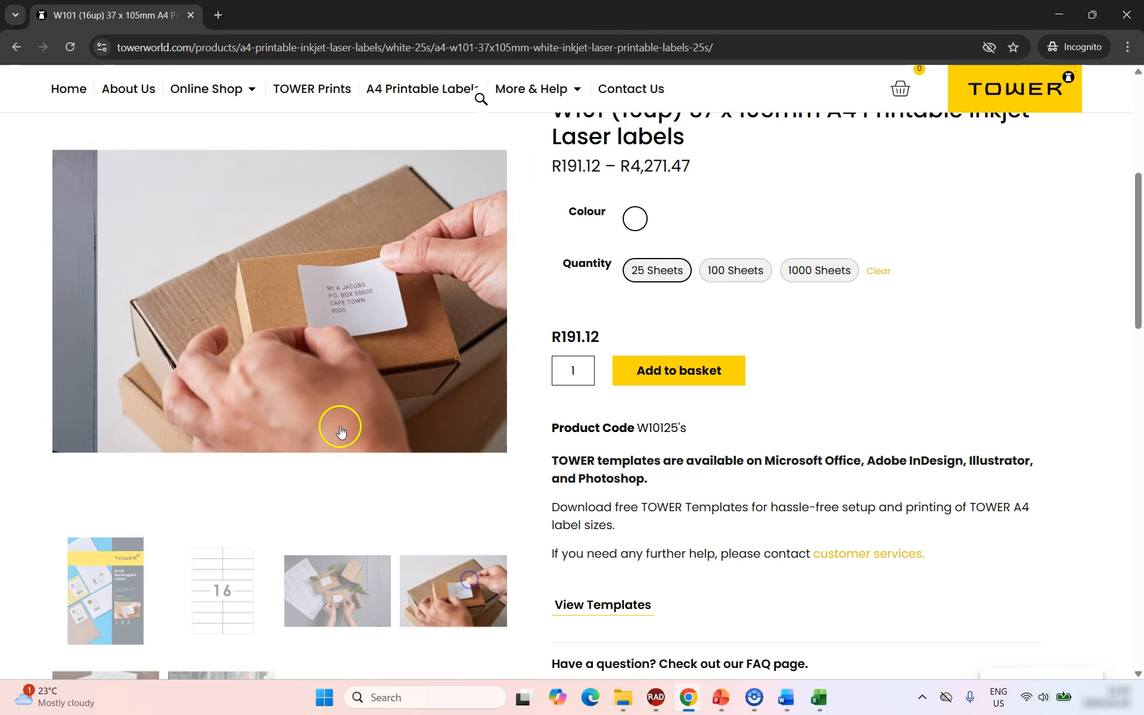
pyautogui.scroll(-3, 360, 367)
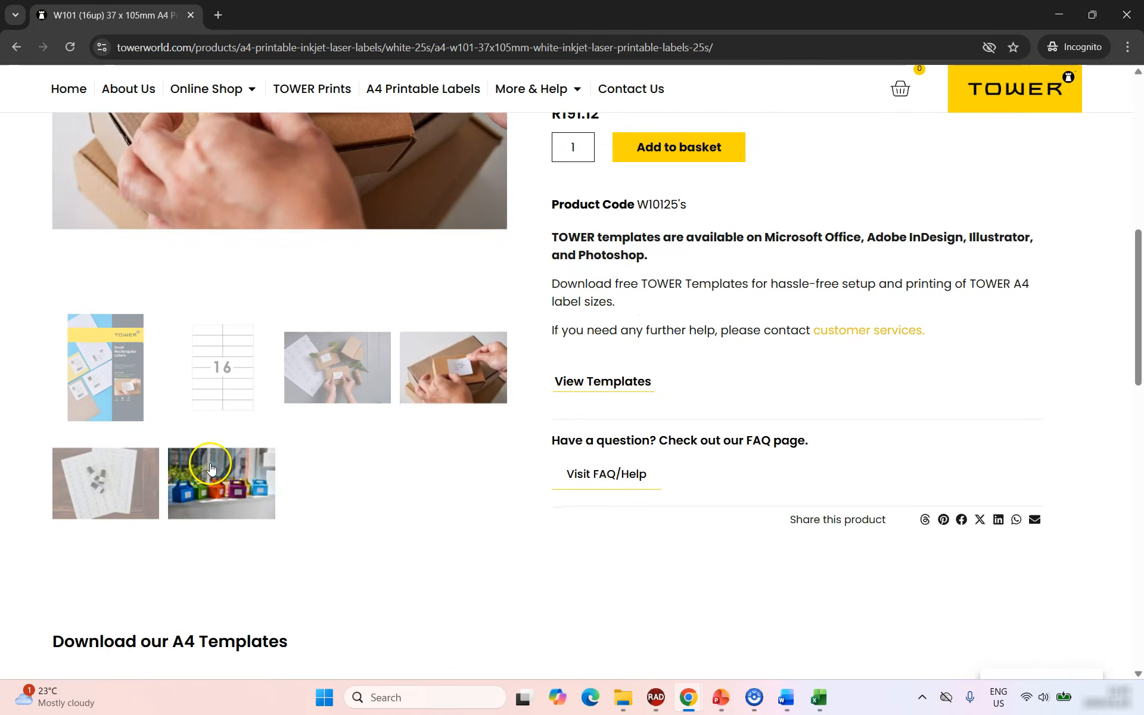
pyautogui.click(210, 467)
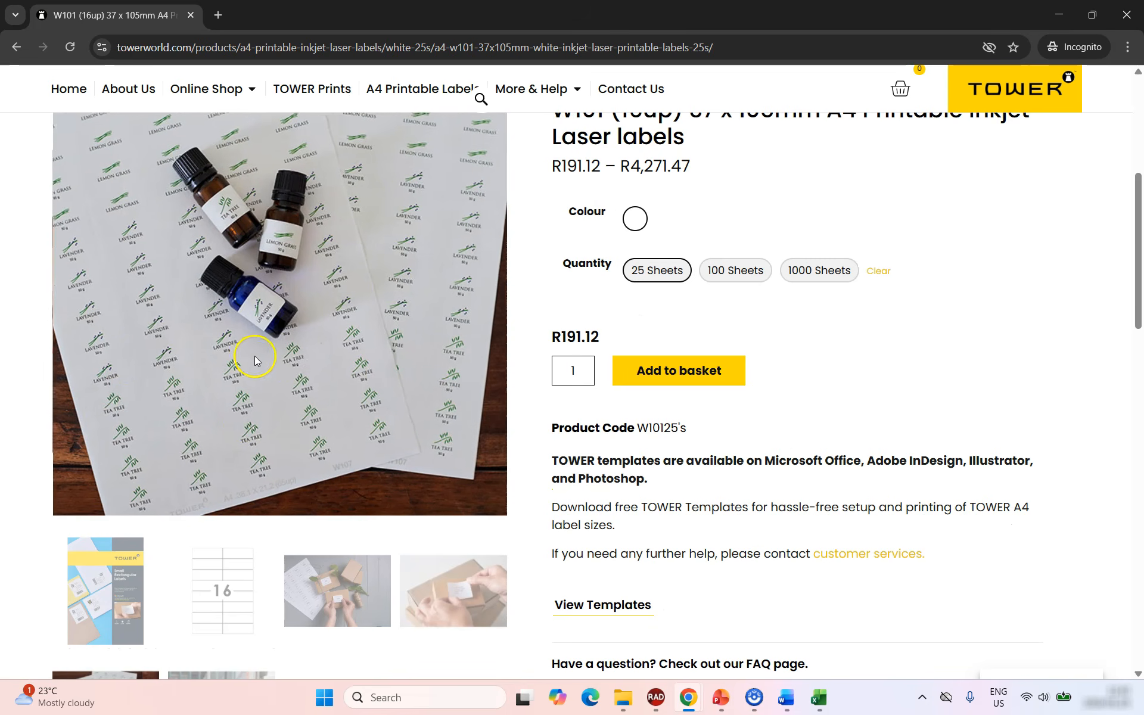
pyautogui.scroll(-3, 416, 646)
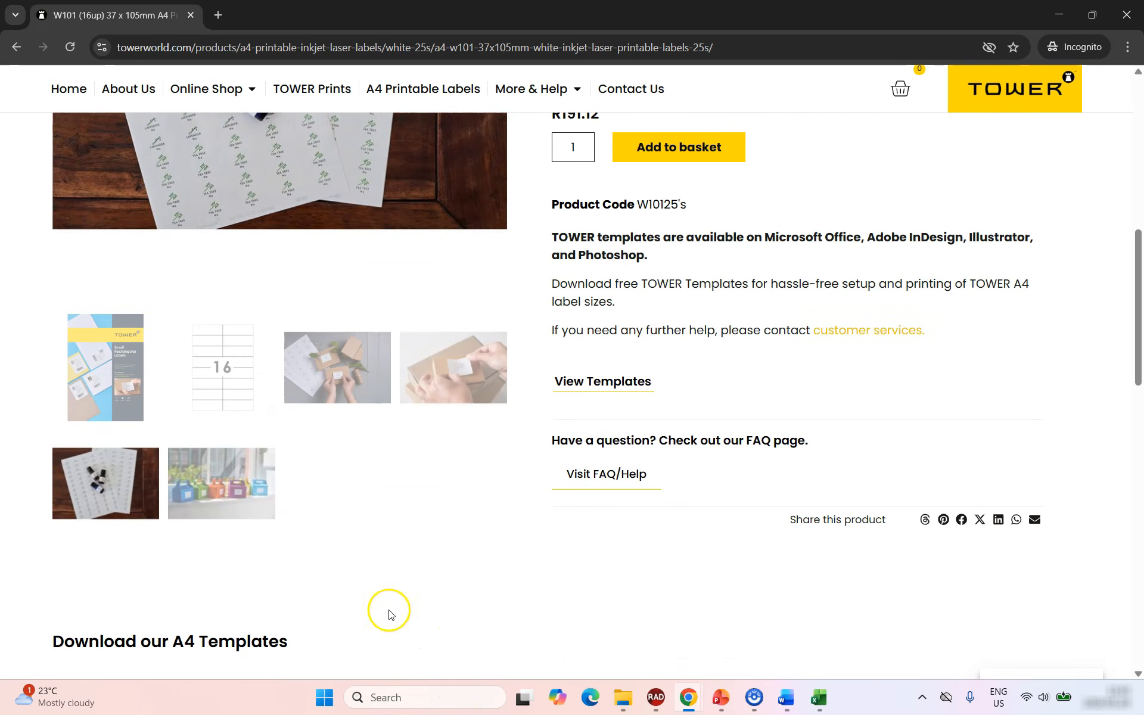
pyautogui.click(112, 385)
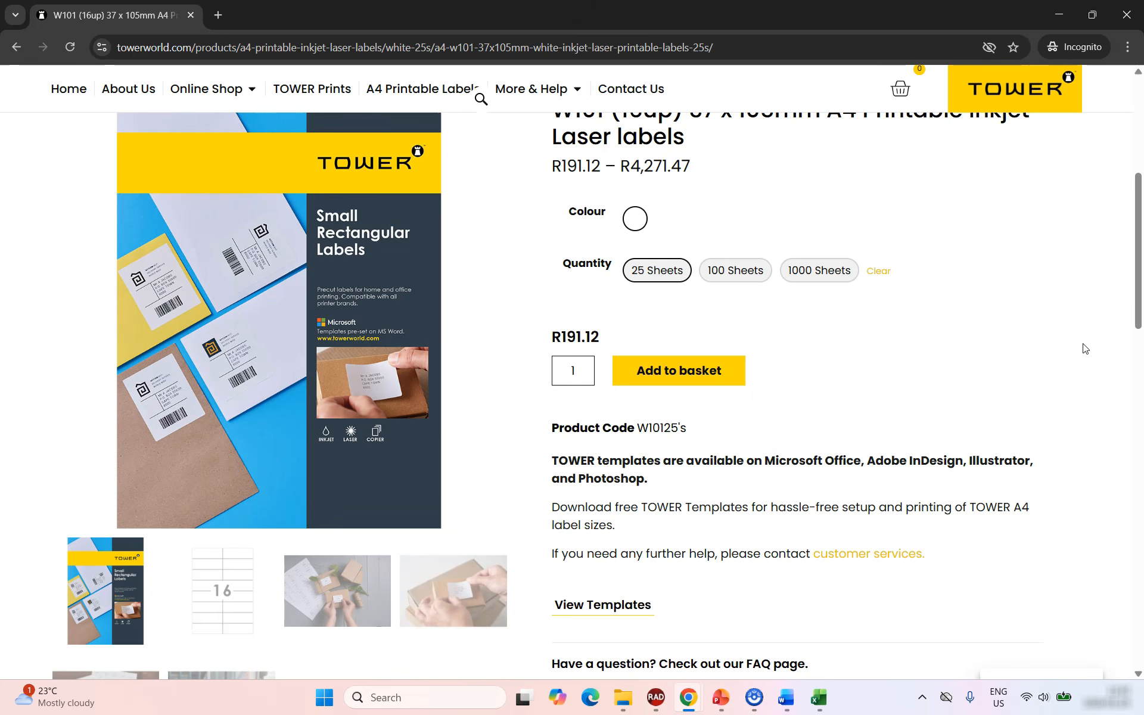
pyautogui.scroll(3, 1085, 348)
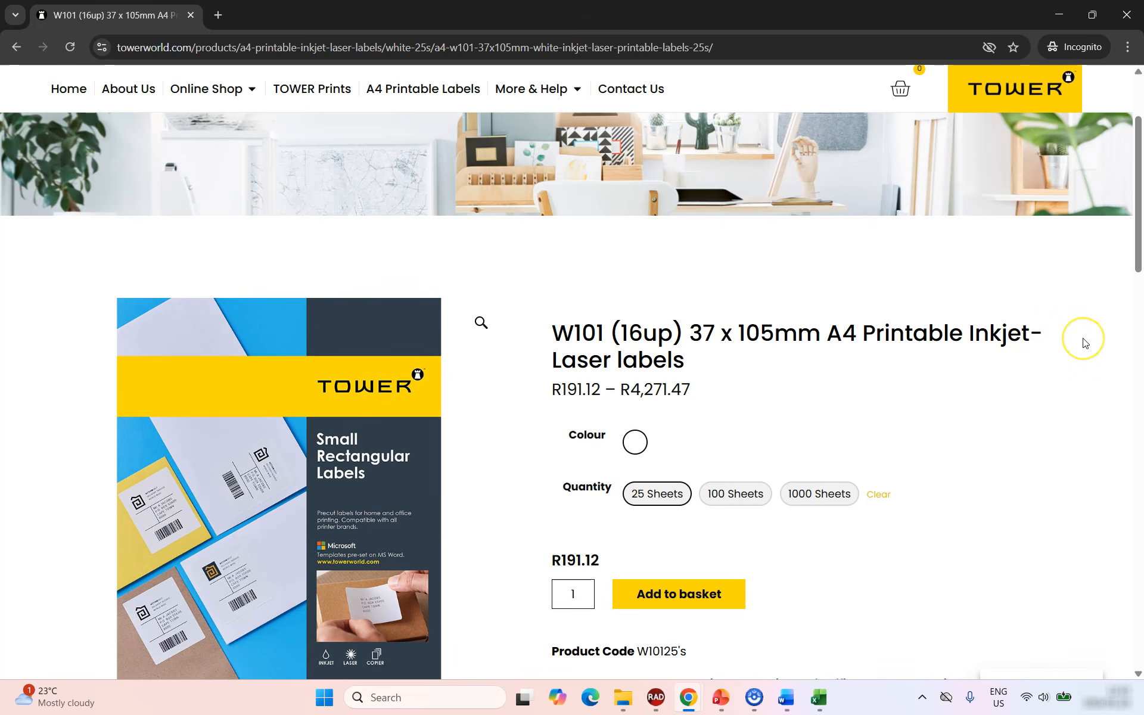
# Switch to Word and set the blank document up as a mail merge envelope in Size 11 (4 1/2 x 10 3/8 in).
pyautogui.click(787, 697)
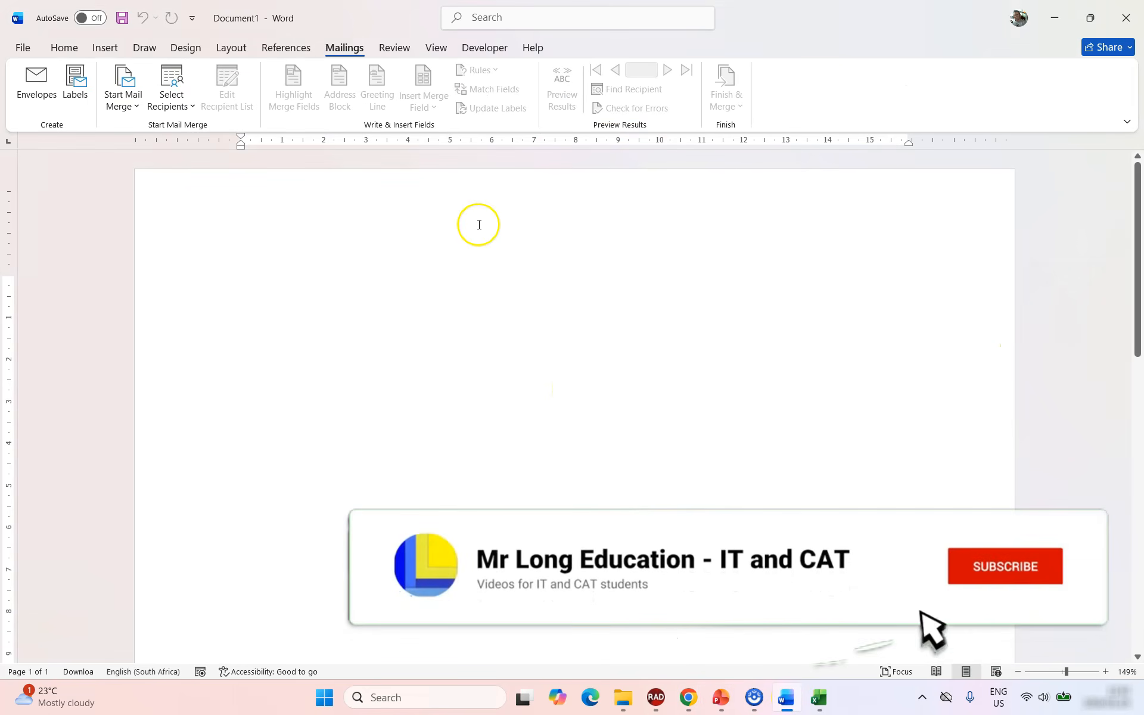
pyautogui.click(132, 107)
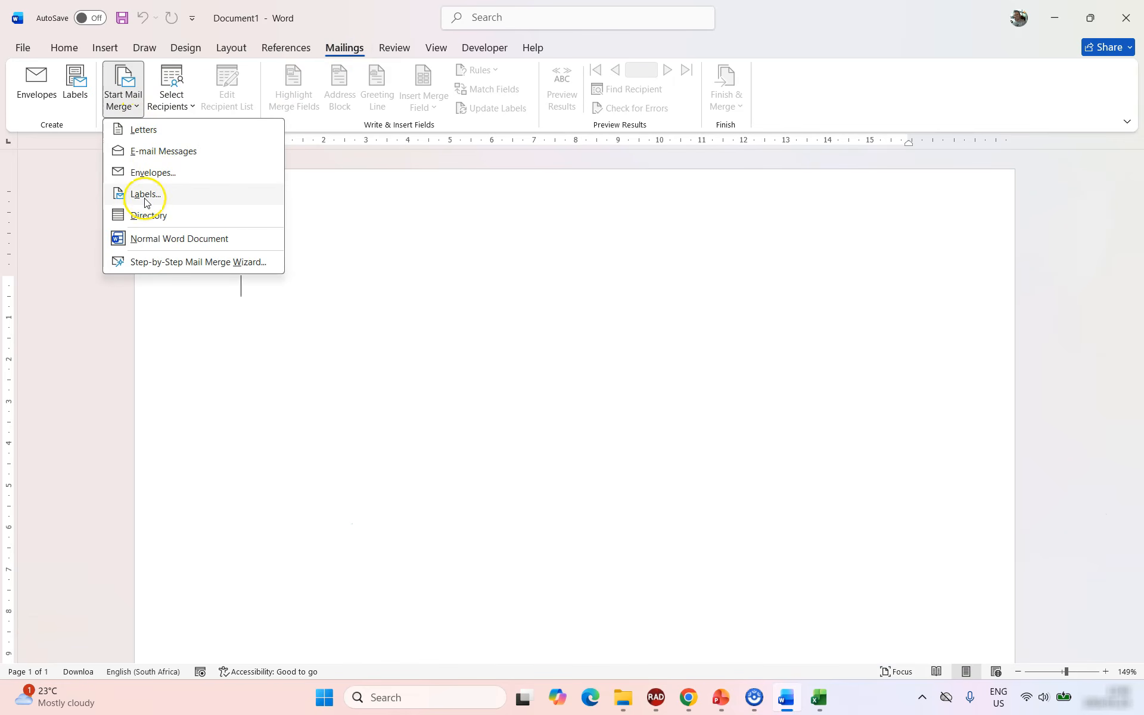
pyautogui.click(152, 174)
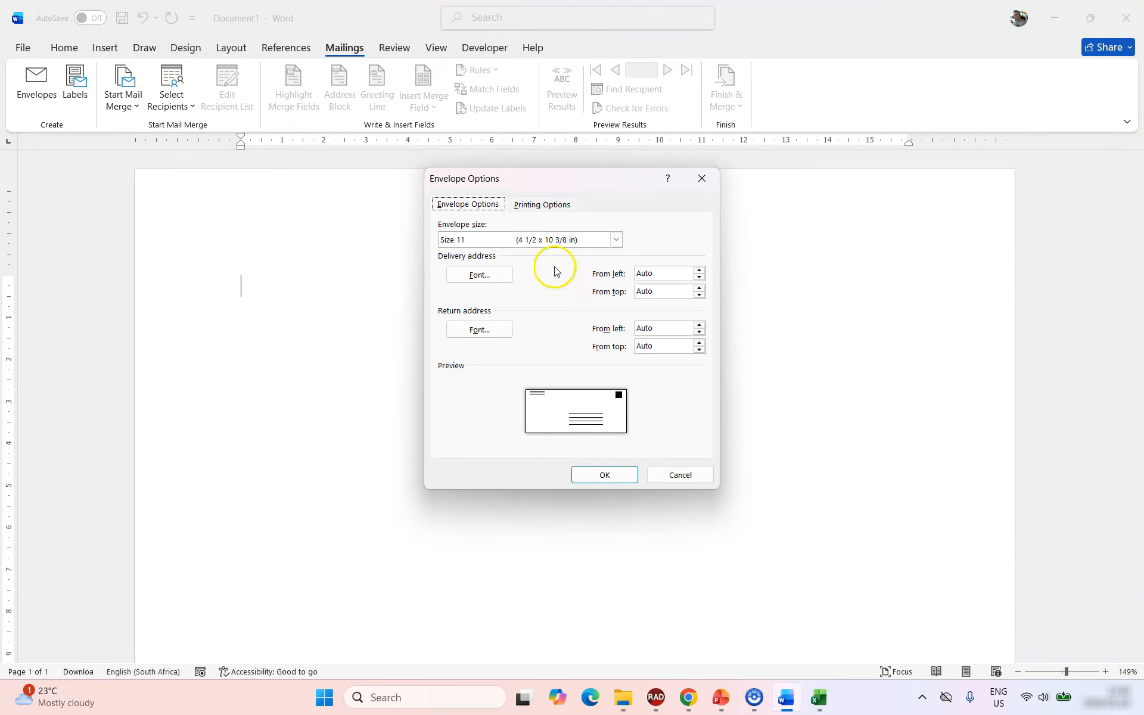
pyautogui.click(616, 240)
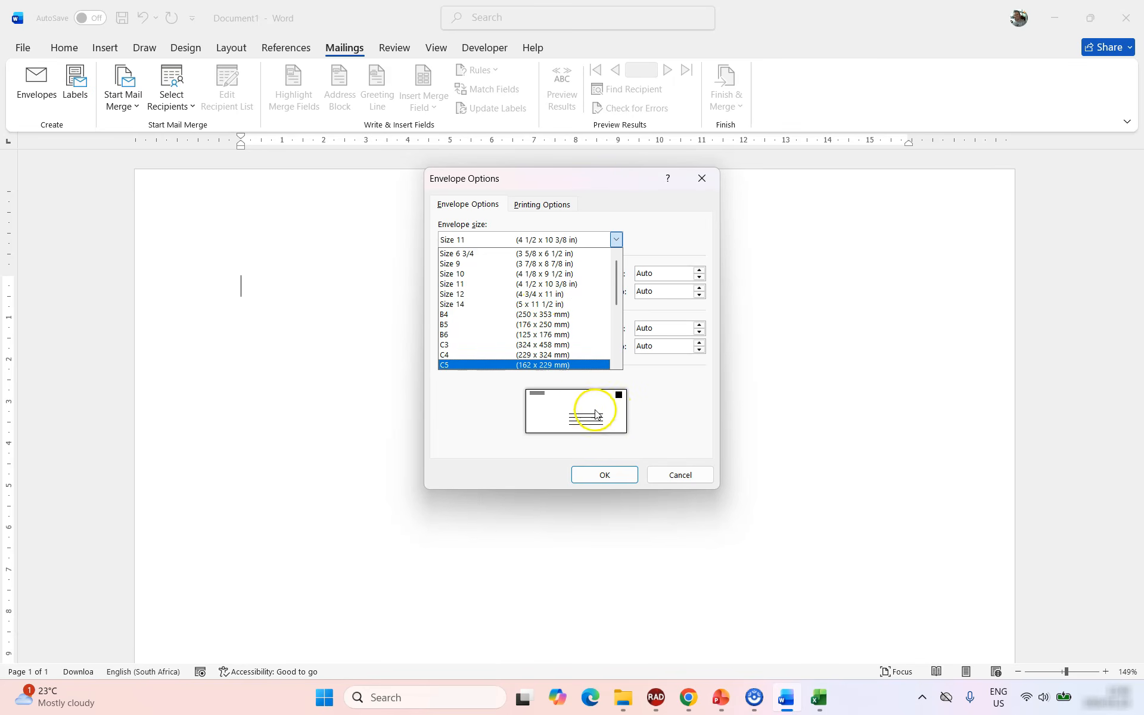
pyautogui.click(505, 285)
pyautogui.click(614, 477)
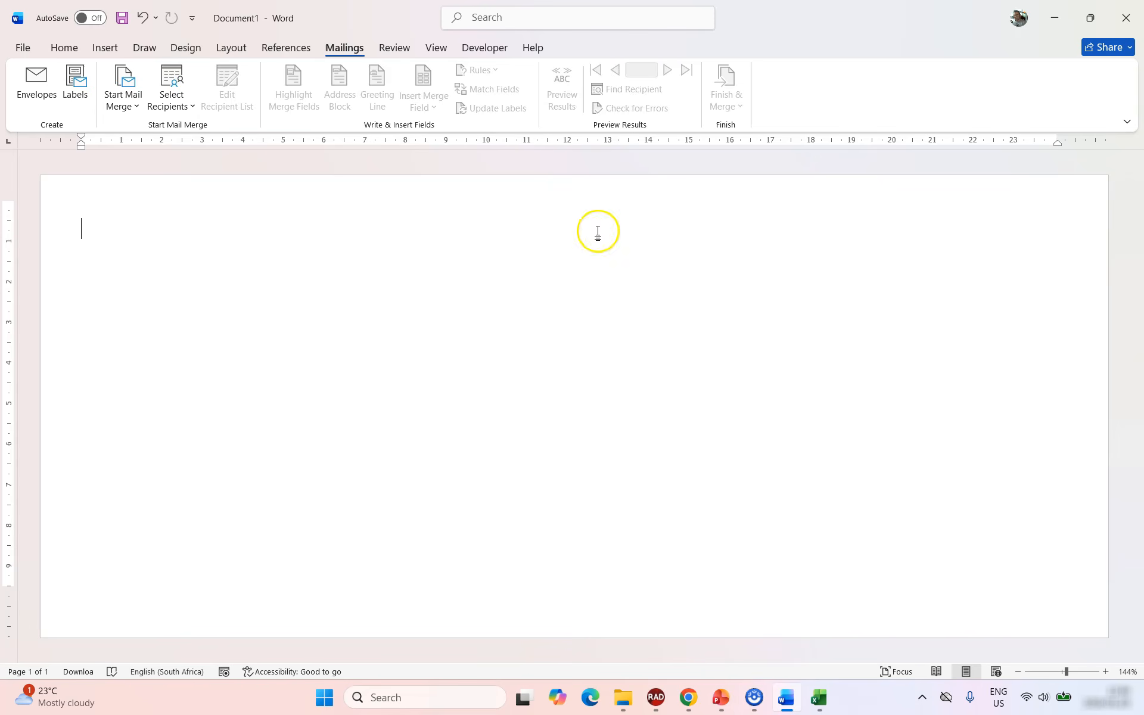
# Draw a text box about 4.9 cm high and 12.45 cm wide in the envelope's lower right area and remove its outline.
pyautogui.click(105, 48)
pyautogui.click(814, 106)
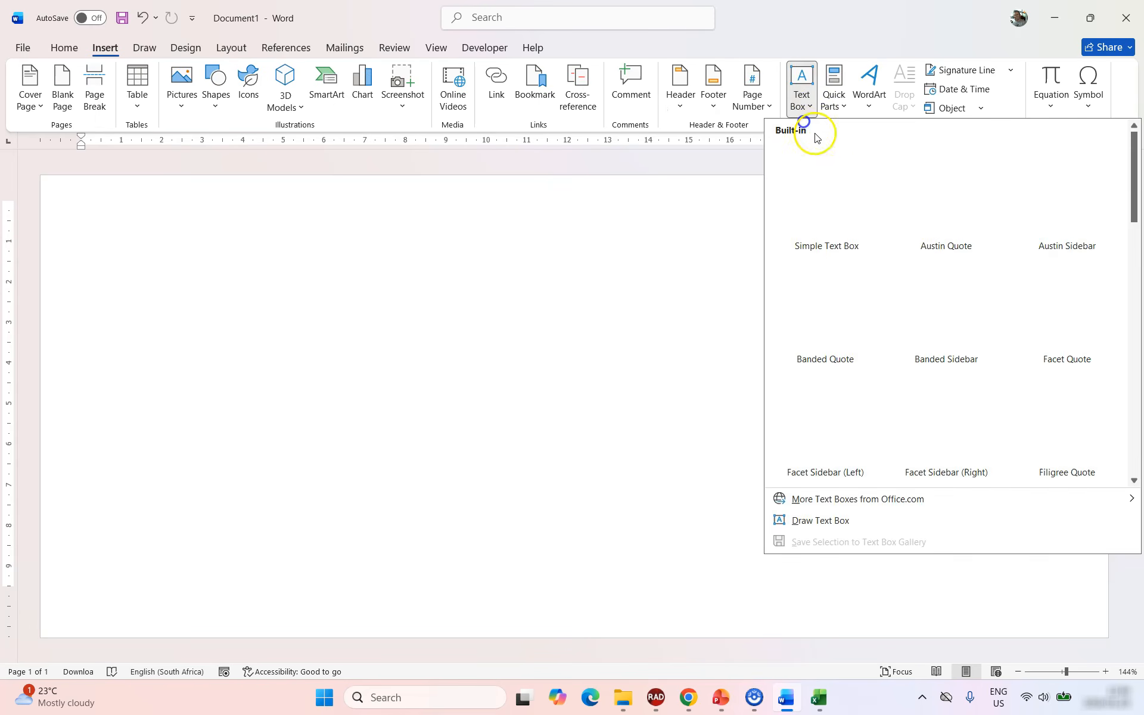
pyautogui.click(817, 519)
pyautogui.moveTo(529, 388); pyautogui.dragTo(1034, 587)
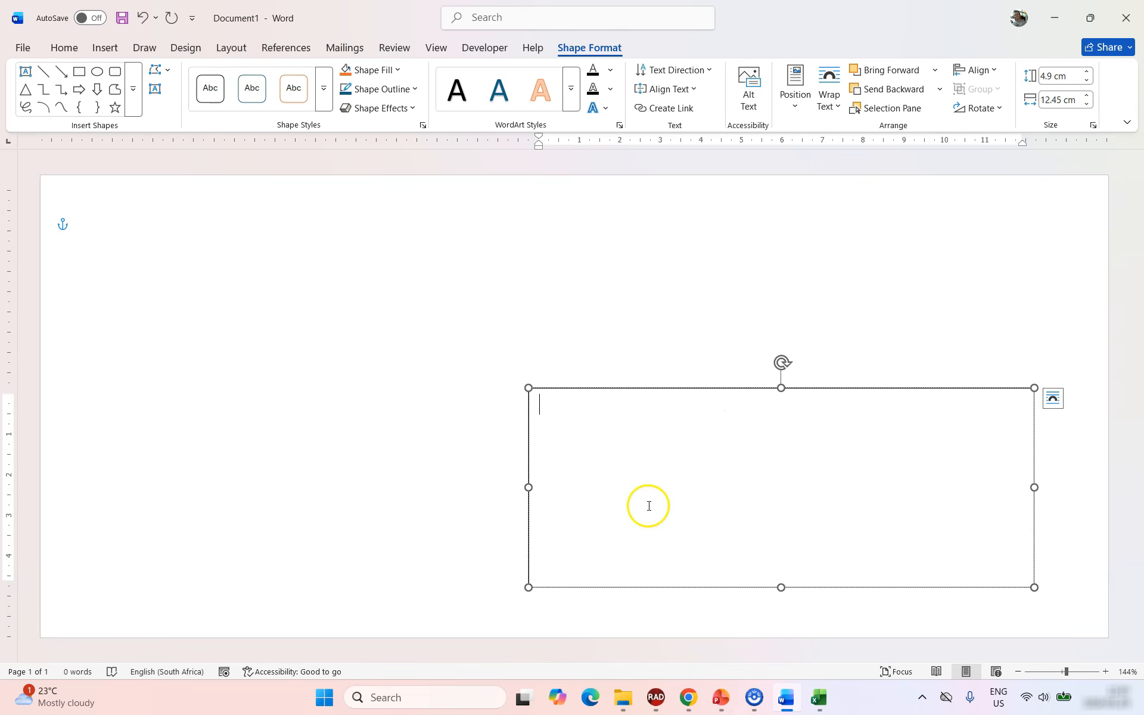
pyautogui.click(415, 89)
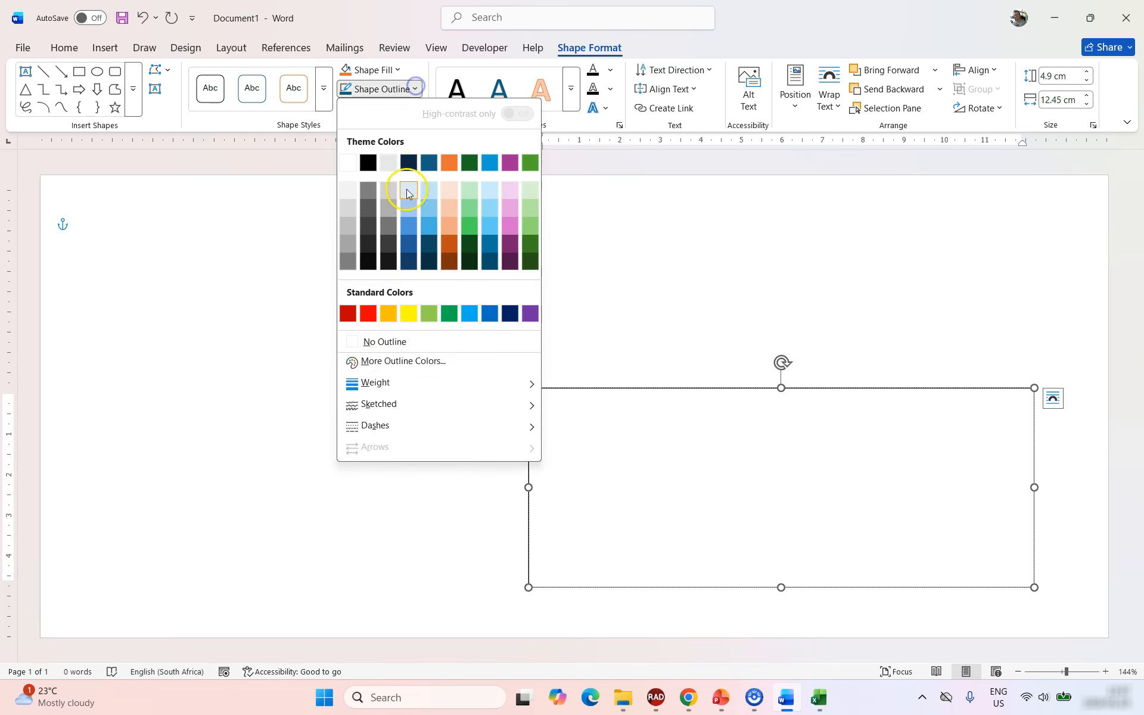
pyautogui.click(384, 342)
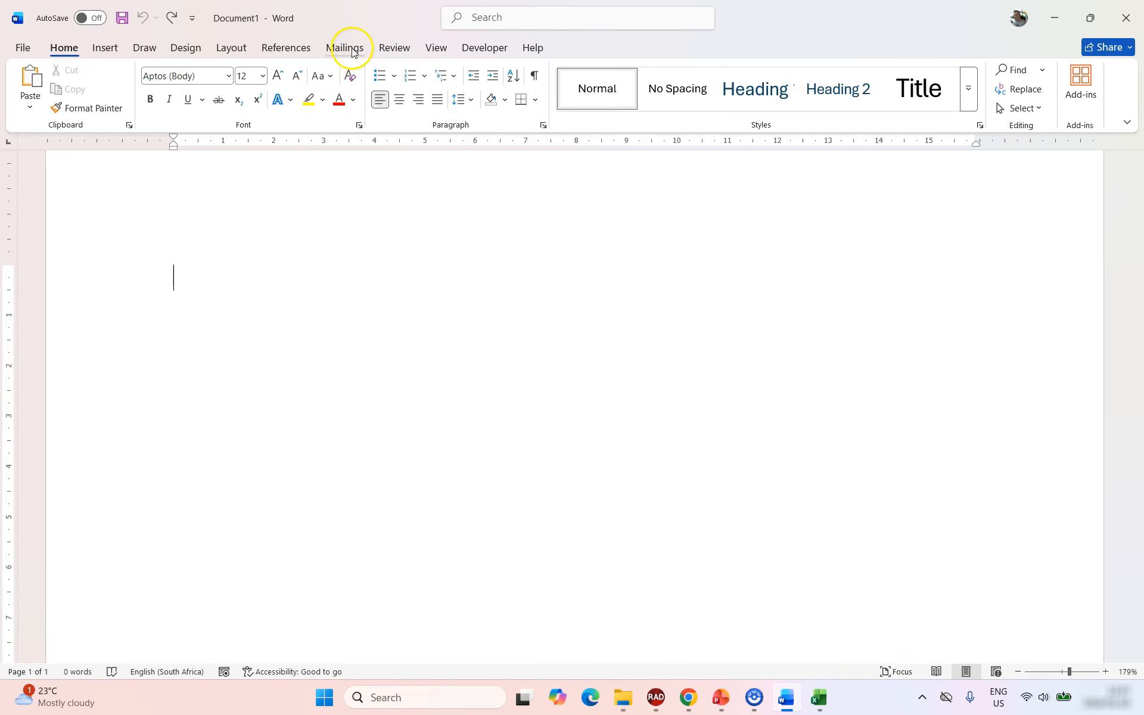
# Set the blank document up as mail merge labels, using label vendor Tower and product Tower W101 Mailing Label.
pyautogui.click(344, 48)
pyautogui.click(140, 108)
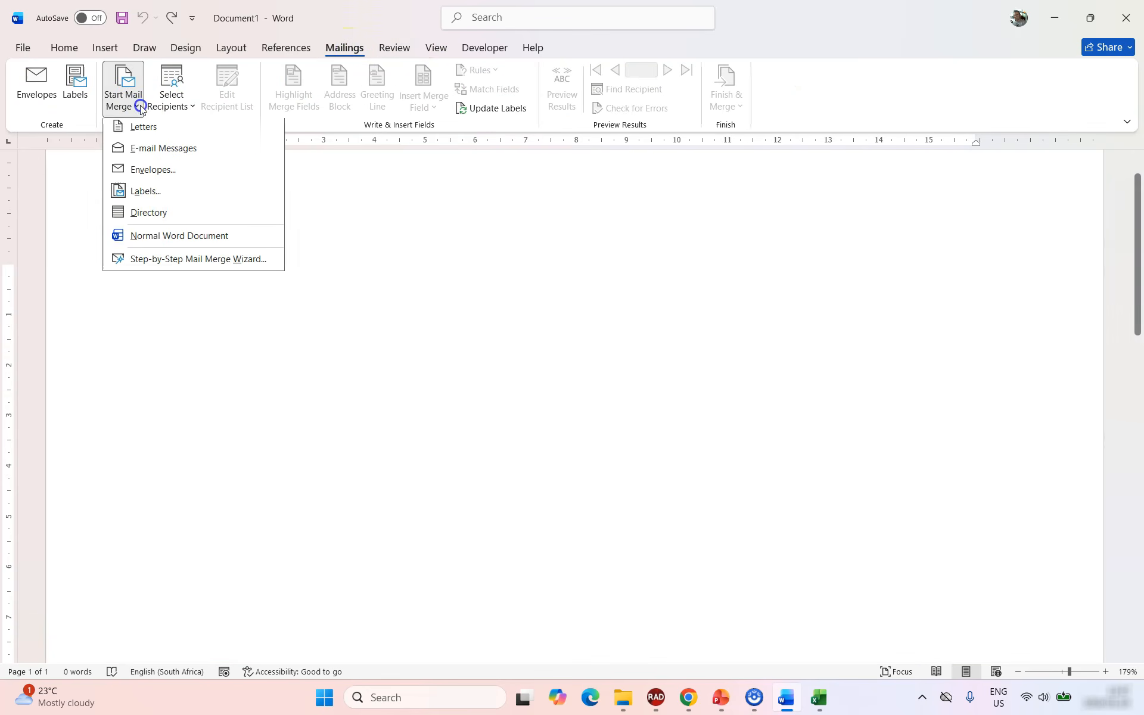
pyautogui.click(153, 197)
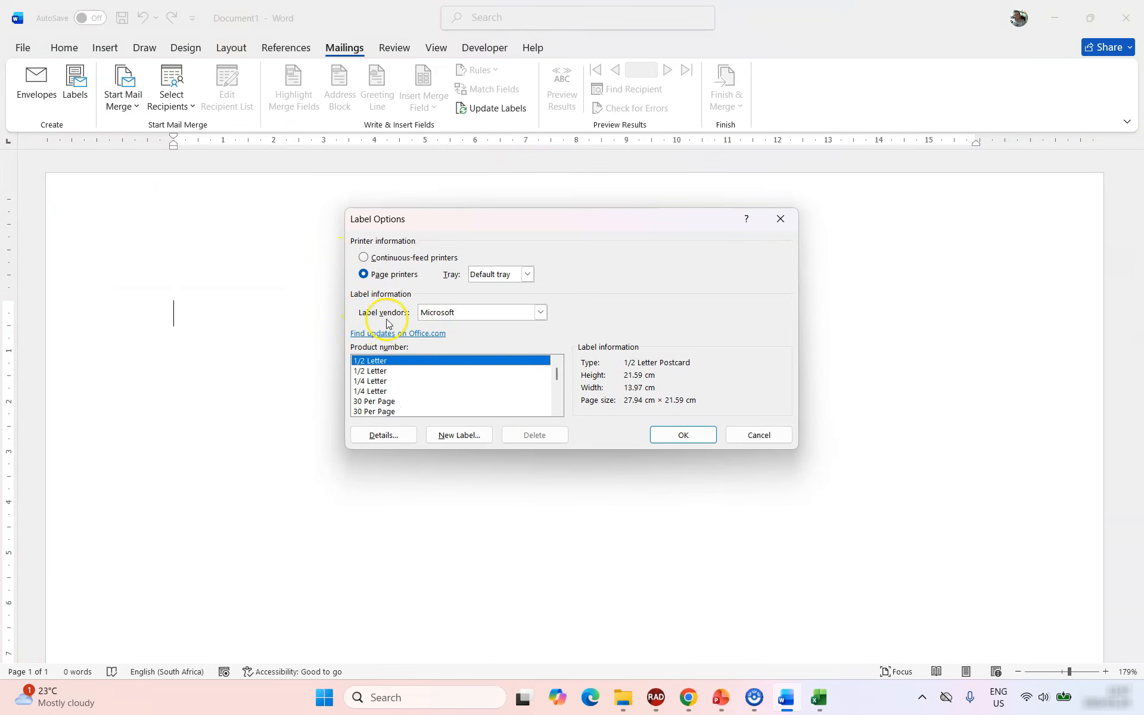
pyautogui.click(541, 312)
pyautogui.scroll(5, 476, 357)
pyautogui.scroll(-5, 476, 357)
pyautogui.scroll(-6, 477, 357)
pyautogui.click(431, 408)
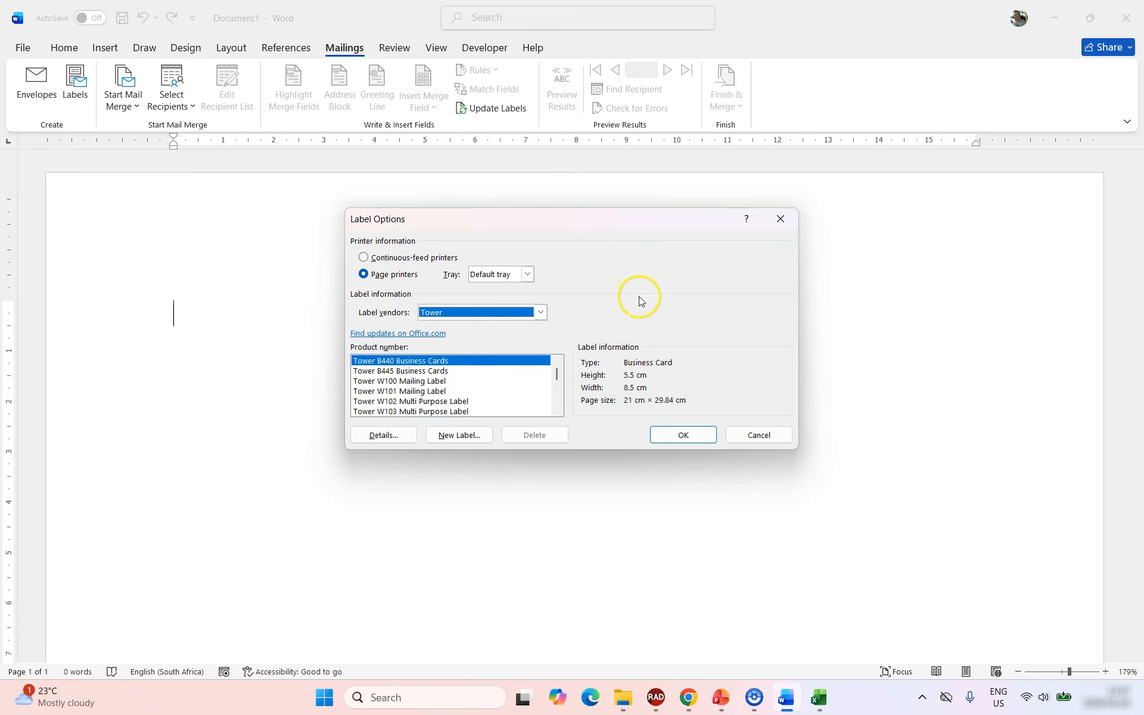
pyautogui.click(386, 392)
pyautogui.click(679, 435)
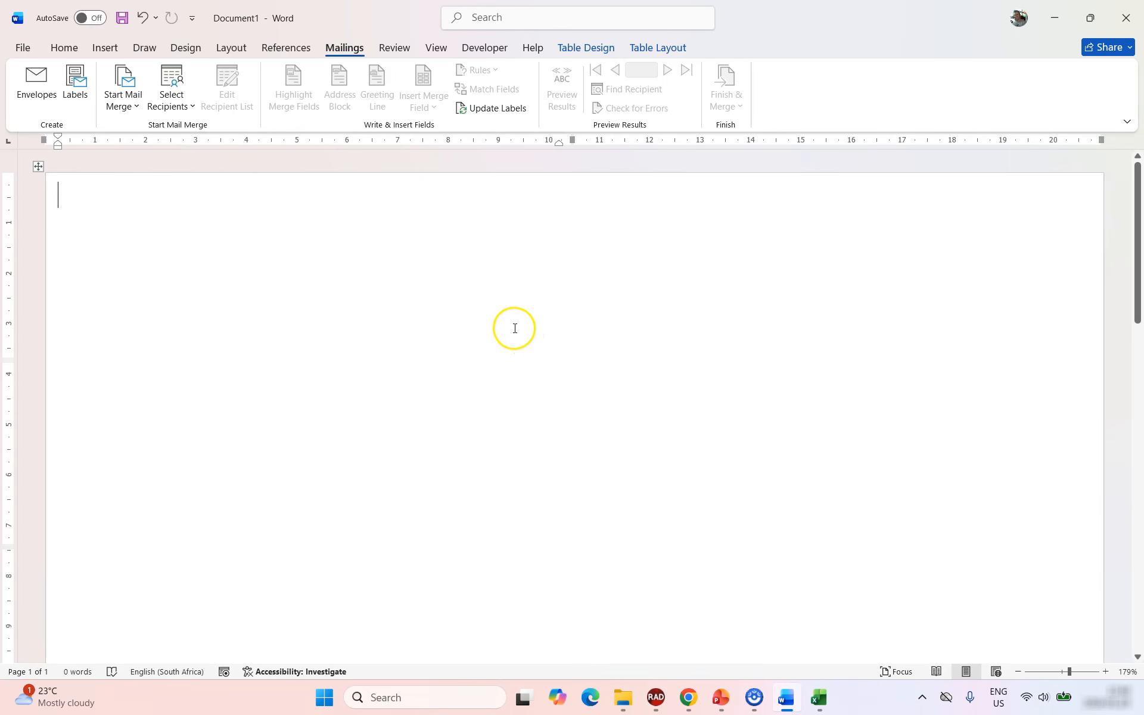
# Apply all borders to the entire label table.
pyautogui.click(39, 167)
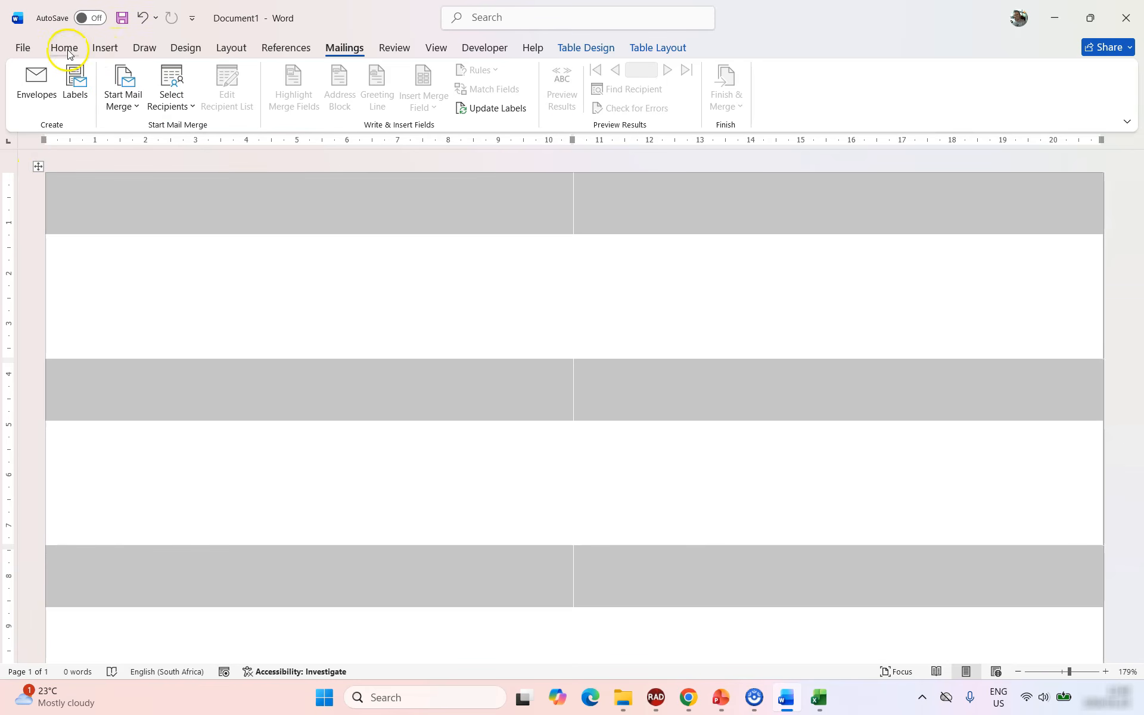
pyautogui.click(590, 48)
pyautogui.click(765, 108)
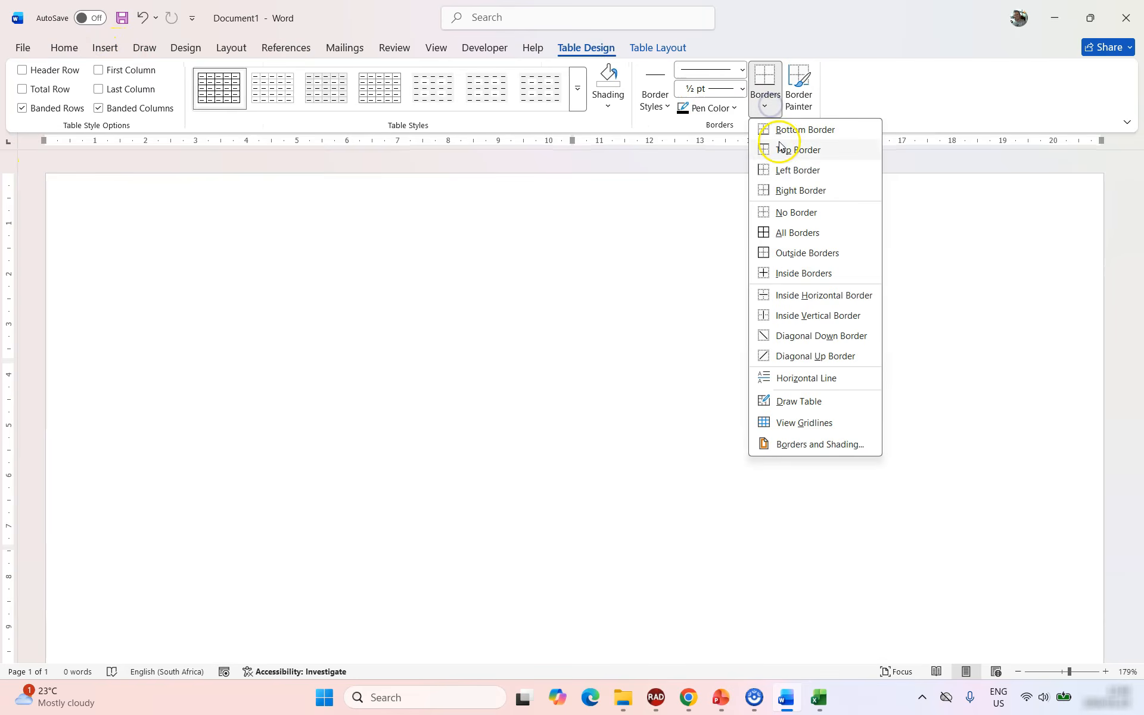
pyautogui.click(786, 234)
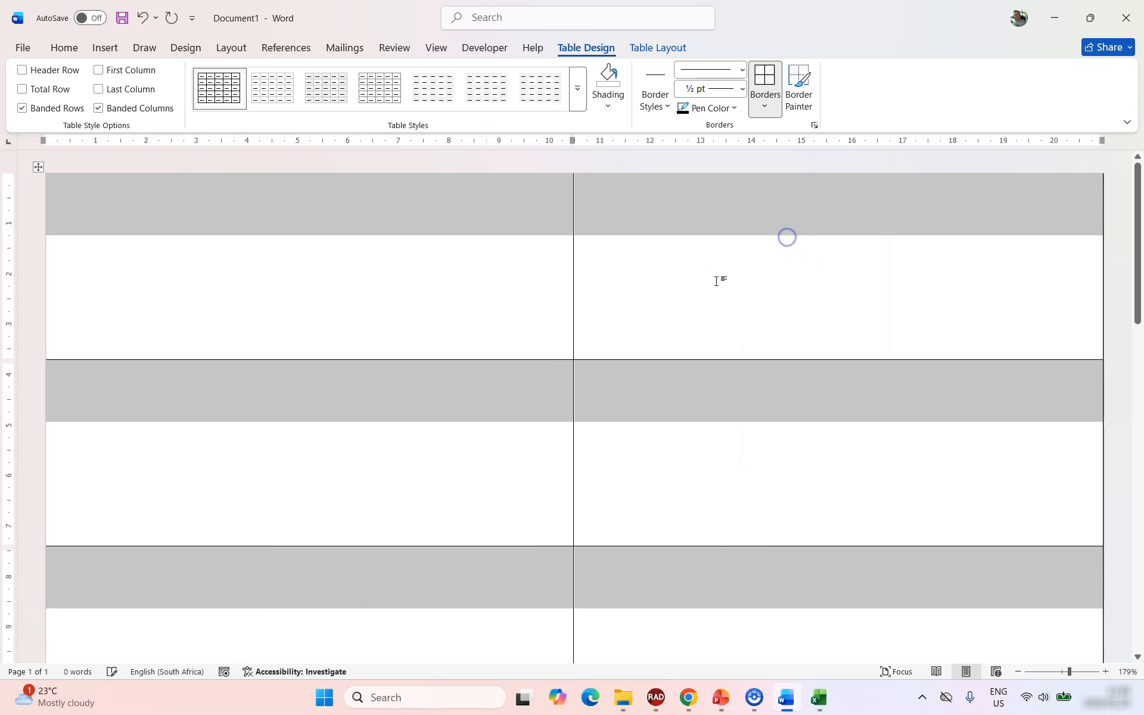
pyautogui.click(717, 281)
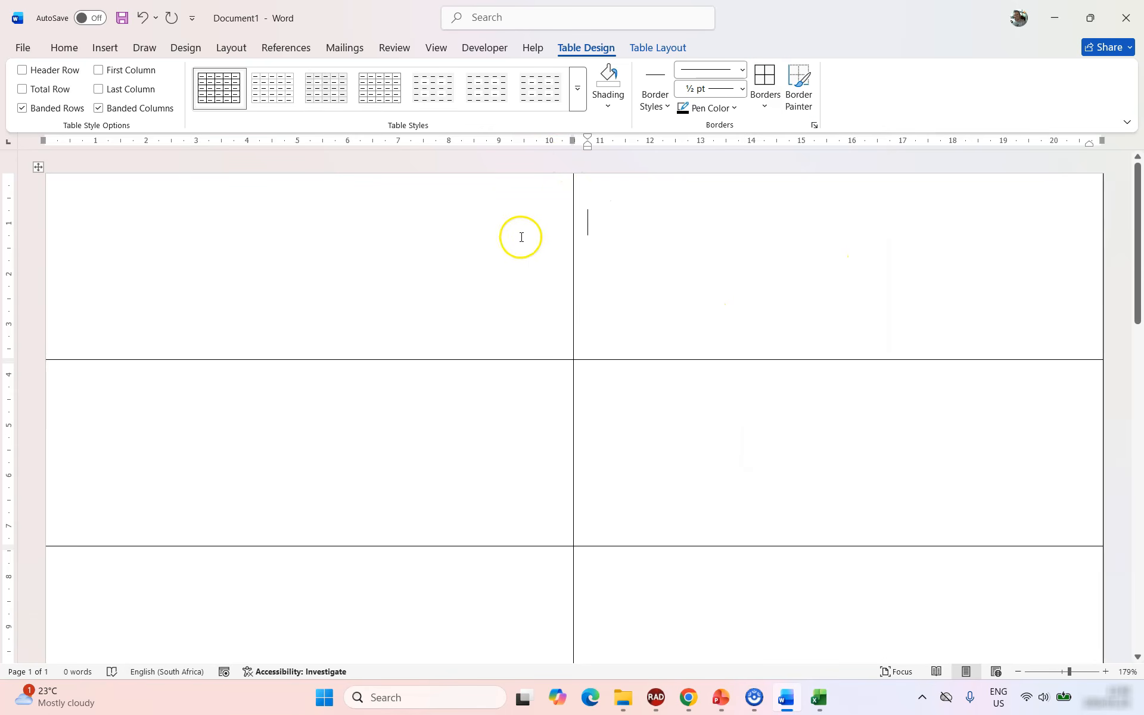
# Compare the bordered label sheet with the 16-label layout image on the Tower product page in Chrome, and return to Word's first label cell.
pyautogui.scroll(-10, 419, 222)
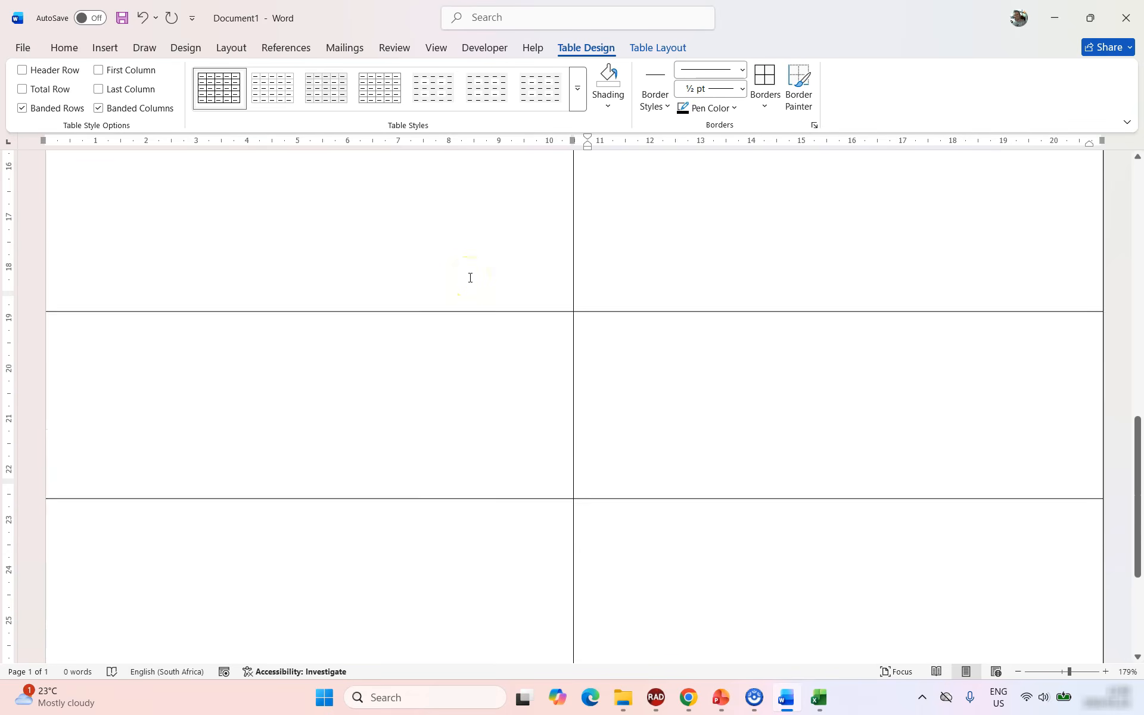
pyautogui.scroll(-3, 470, 278)
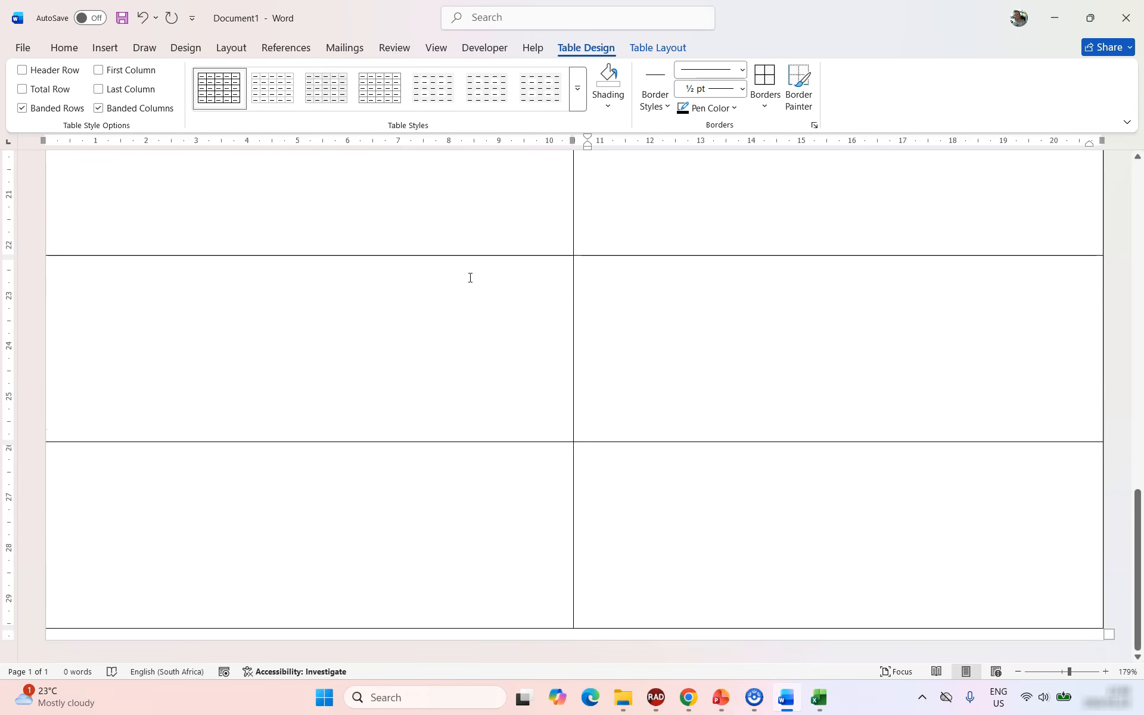
pyautogui.scroll(-1, 470, 277)
pyautogui.hotkey('alt', 'Tab')
pyautogui.scroll(-5, 442, 376)
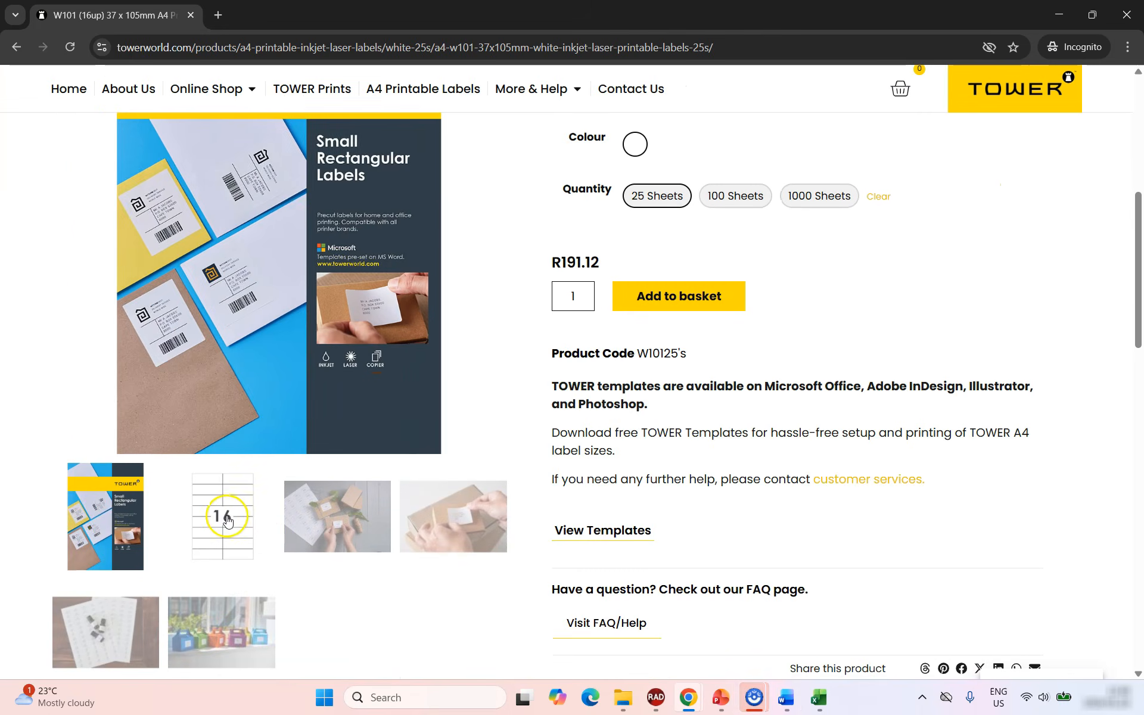
pyautogui.click(227, 520)
pyautogui.scroll(2, 828, 320)
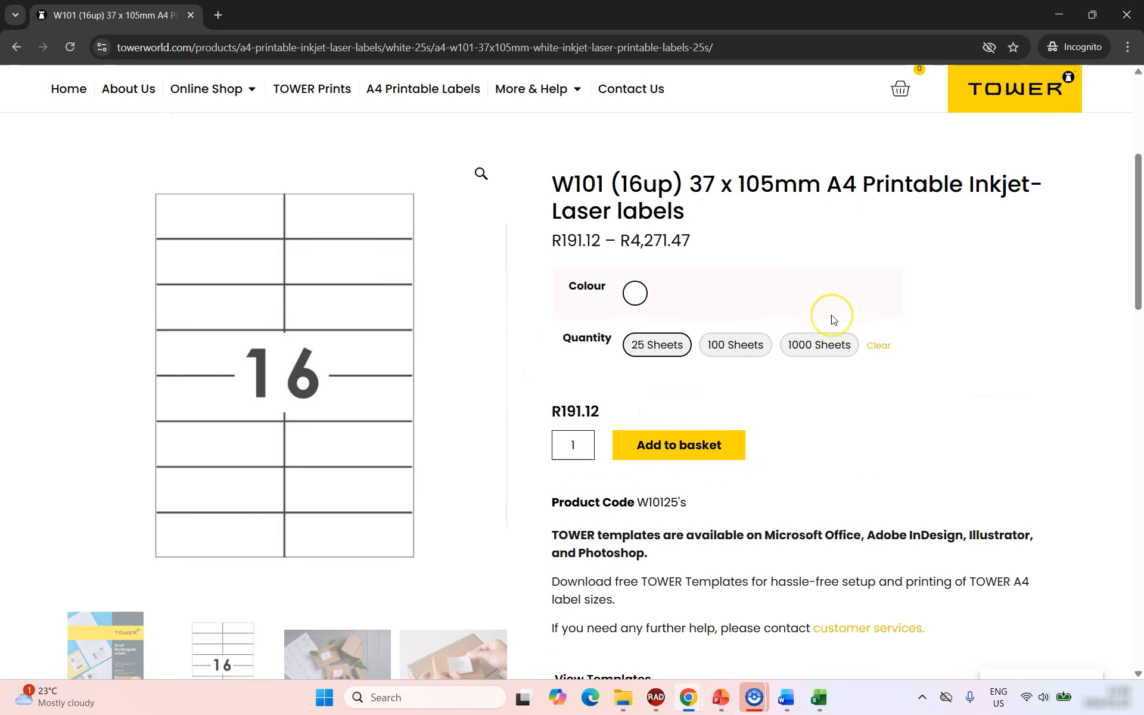
pyautogui.hotkey('alt', 'Tab')
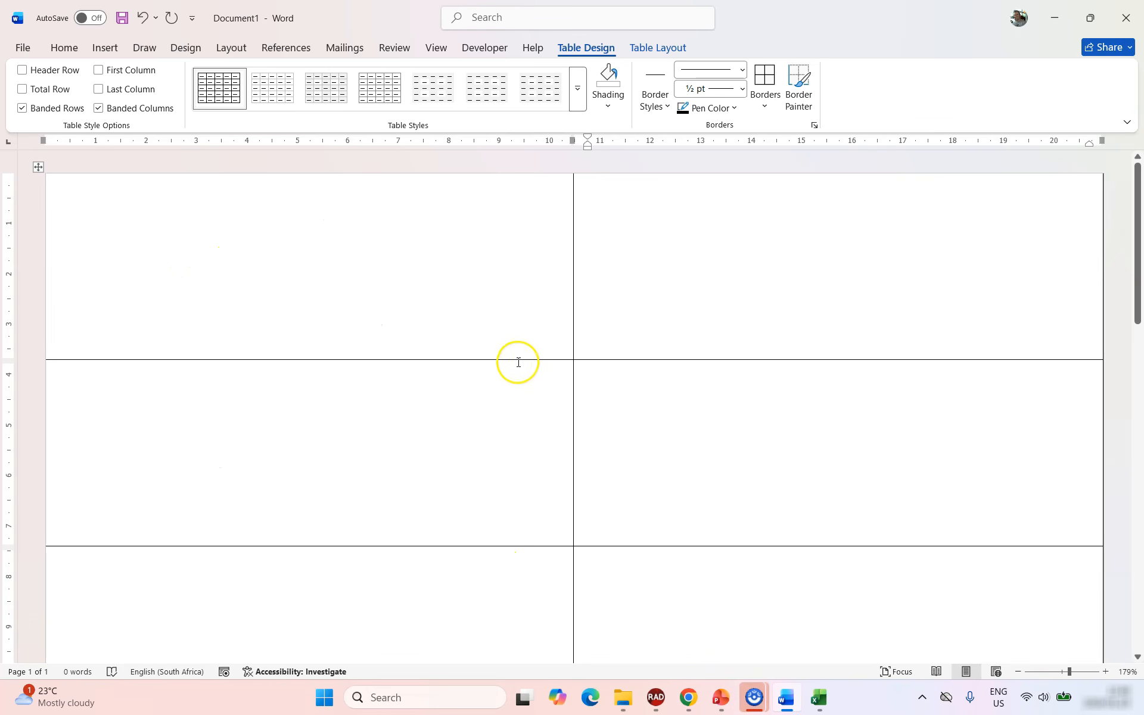
pyautogui.hotkey('alt', 'Tab')
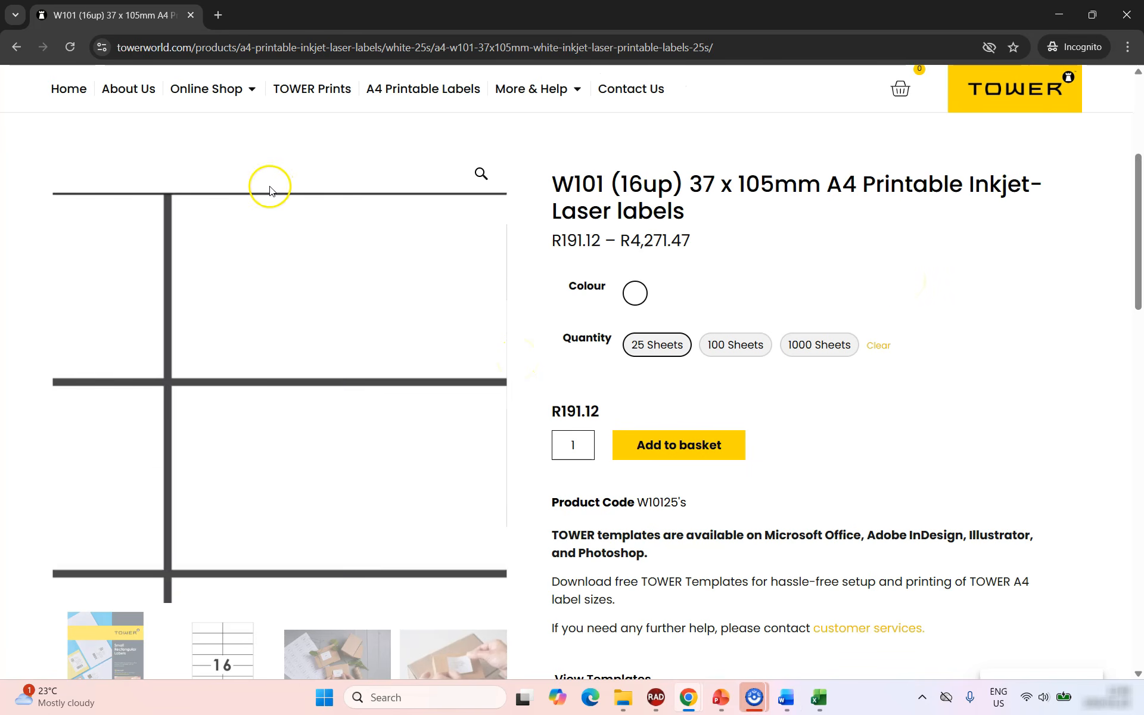
pyautogui.hotkey('alt', 'Tab')
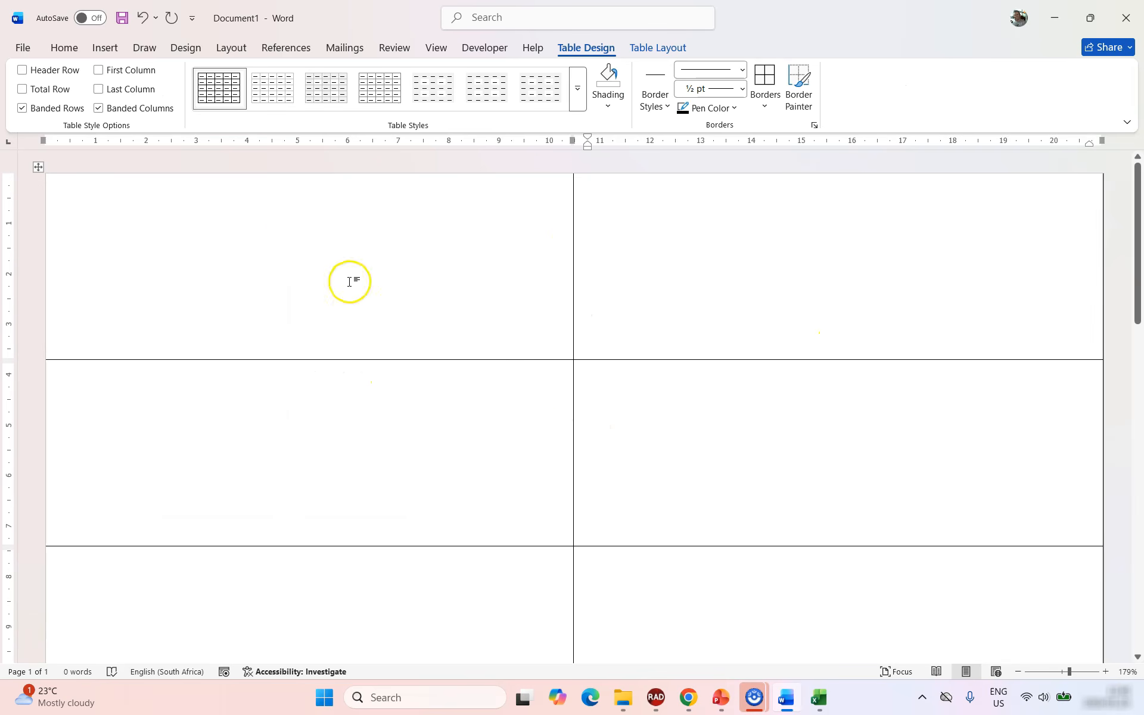
pyautogui.click(129, 205)
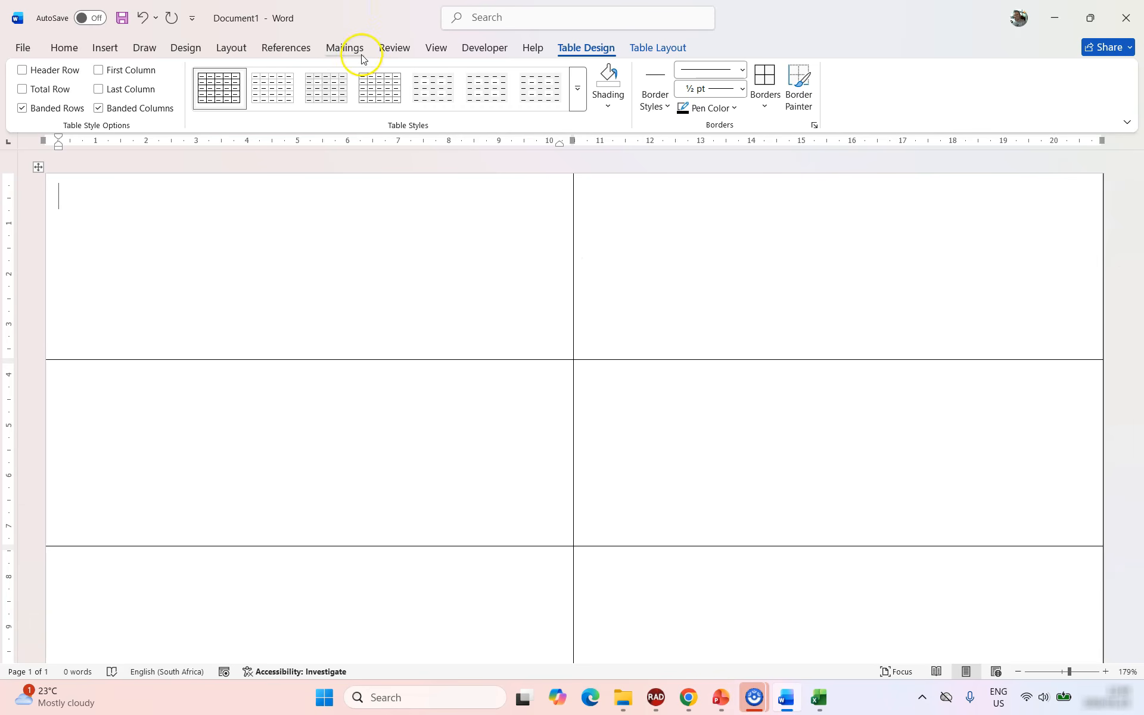
# Connect the label document to the existing recipient list Details, using the third table entry, Sheet2$, with column headers in the first row.
pyautogui.click(344, 48)
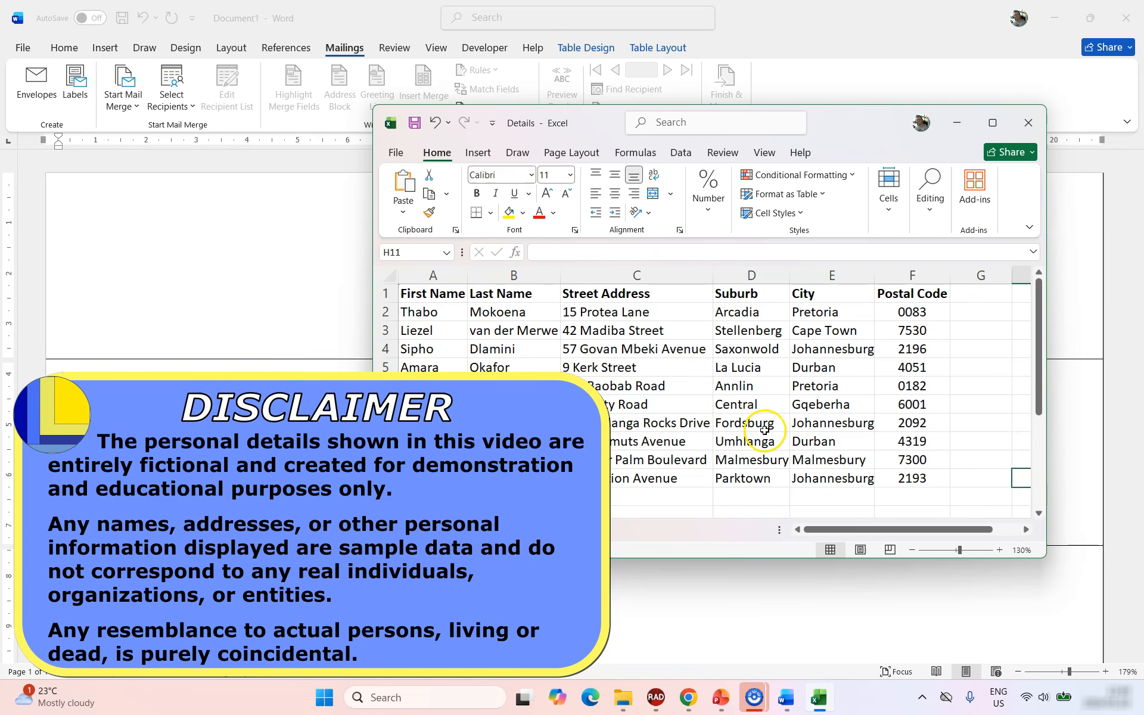
pyautogui.click(184, 116)
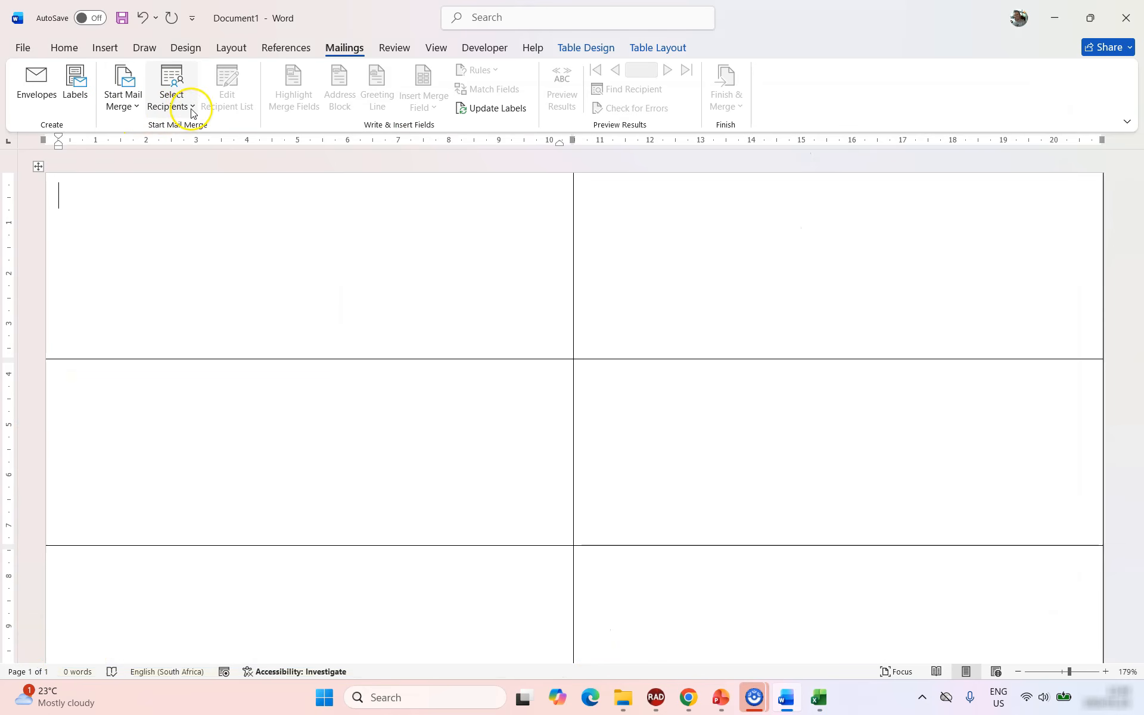
pyautogui.click(191, 111)
pyautogui.click(202, 154)
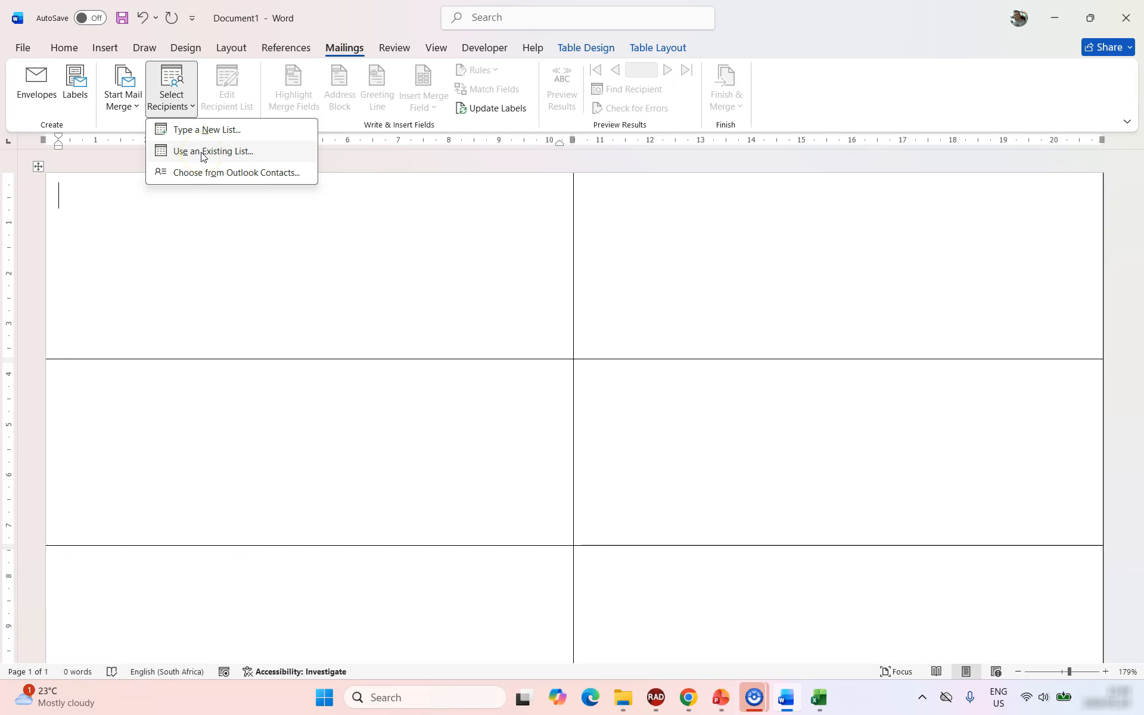
pyautogui.click(224, 259)
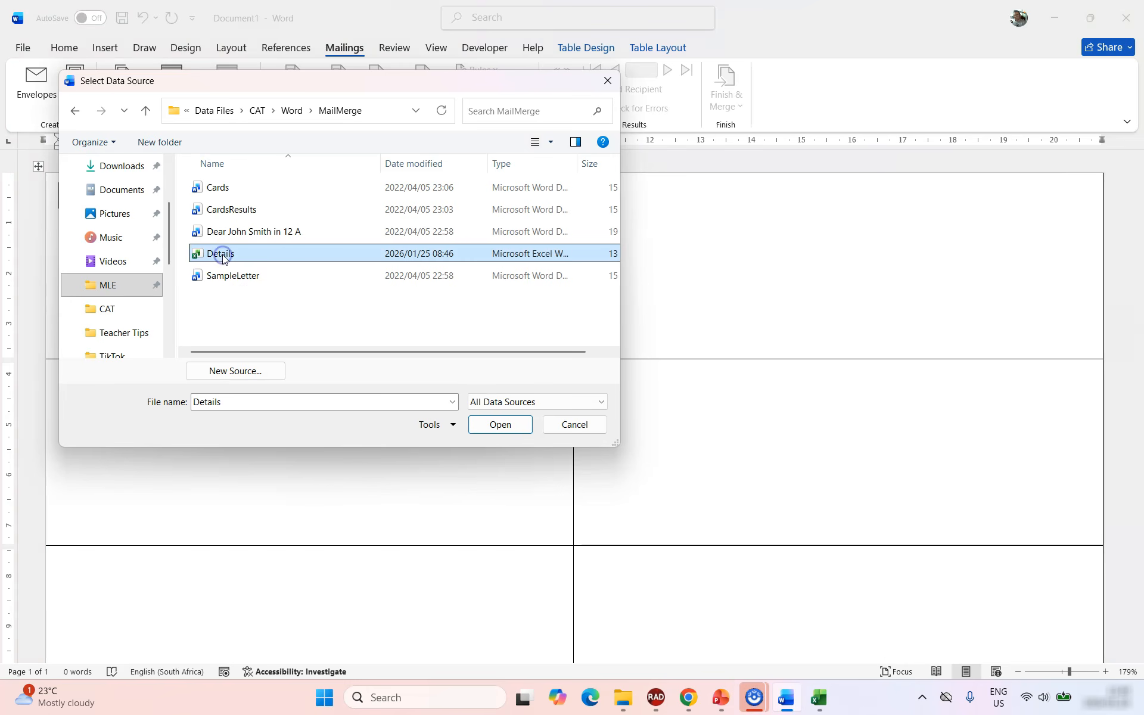
pyautogui.click(507, 424)
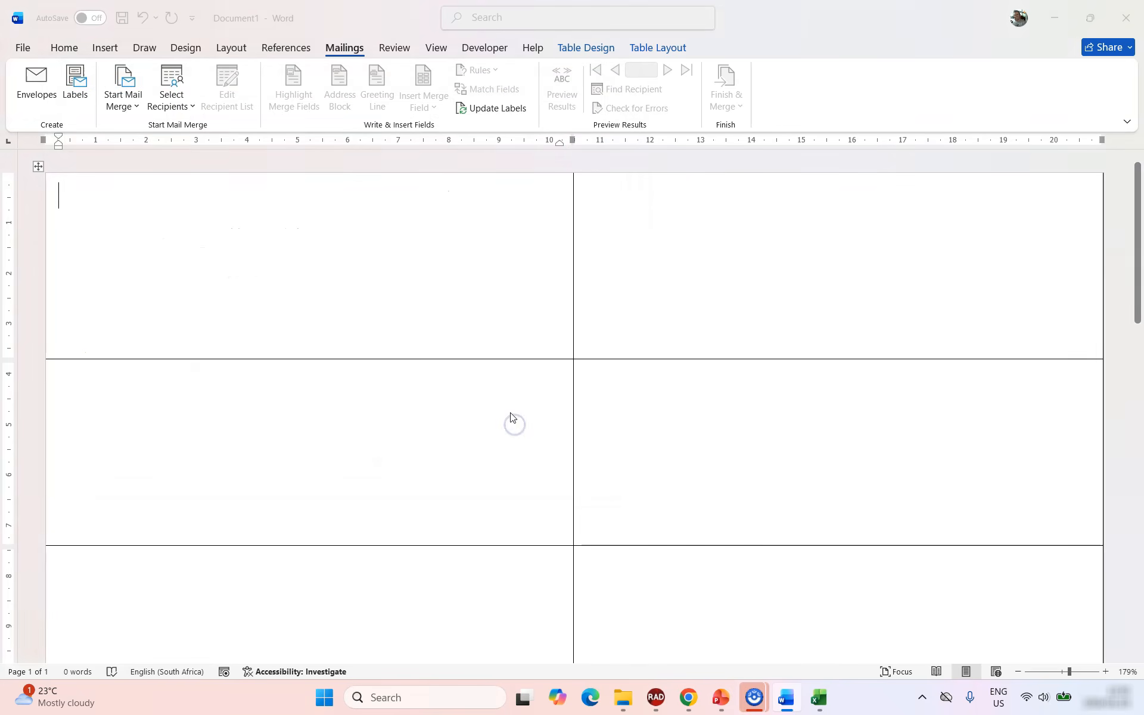
pyautogui.click(425, 316)
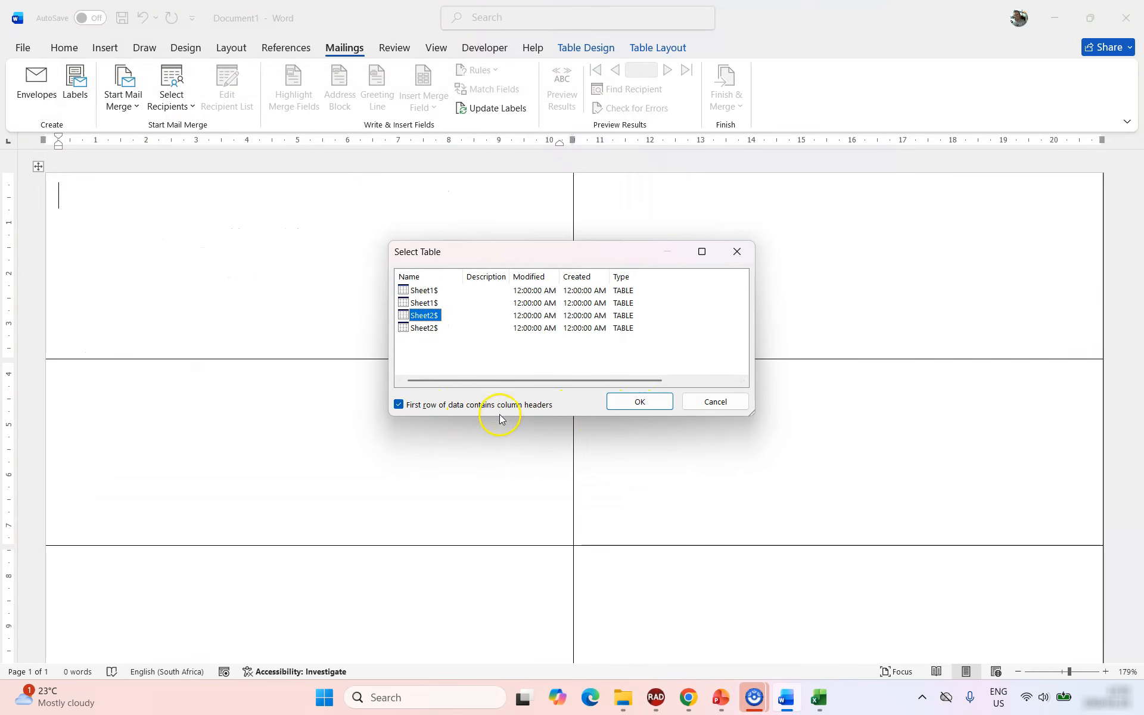
pyautogui.click(628, 407)
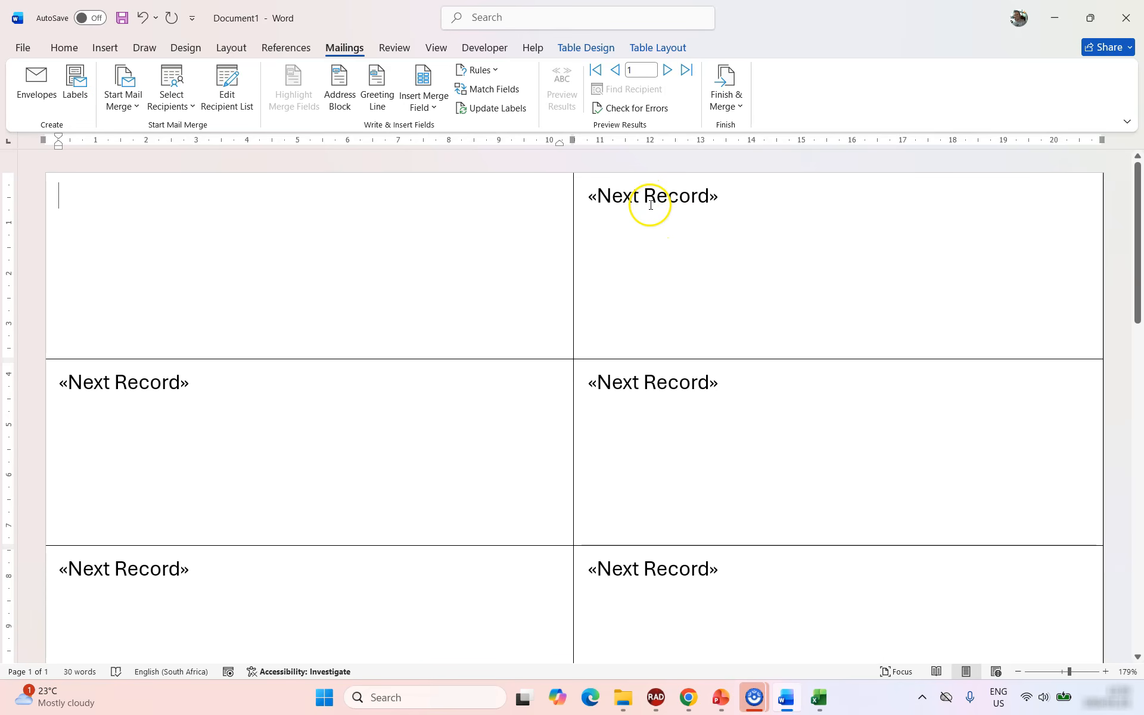
# Look over the recipient data in the Excel Details workbook and the Filter and Sort options of Word's recipient list.
pyautogui.click(652, 201)
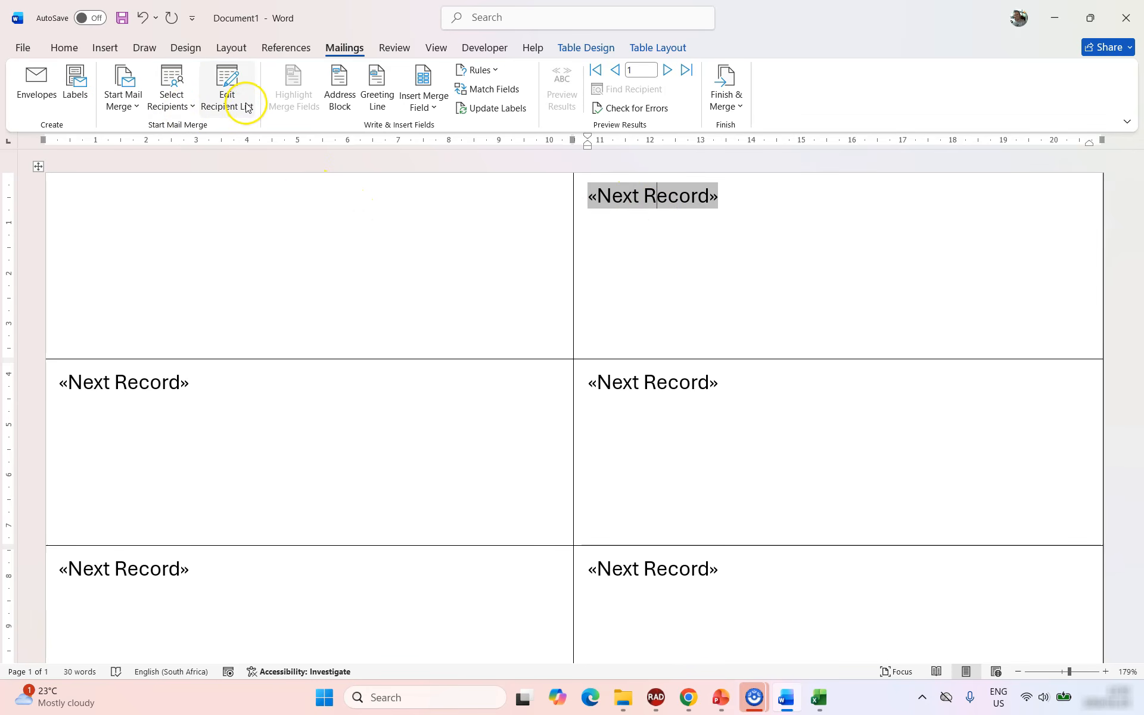
pyautogui.click(819, 697)
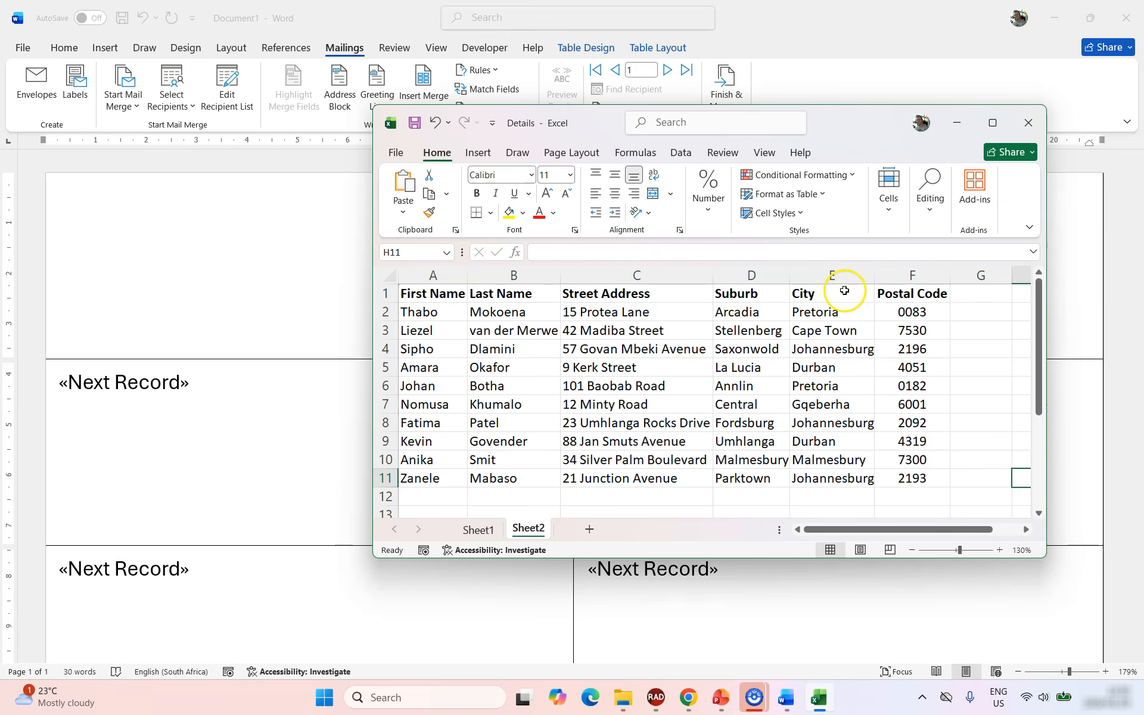
pyautogui.click(240, 83)
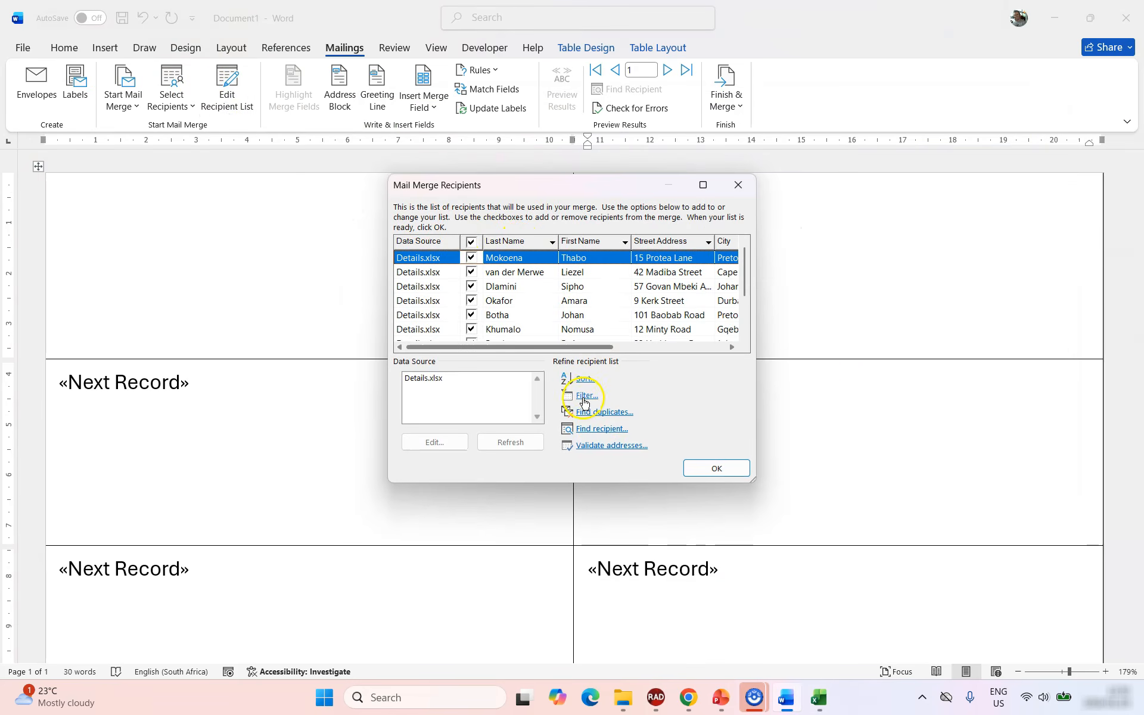
pyautogui.click(584, 397)
pyautogui.press('Escape')
pyautogui.click(581, 379)
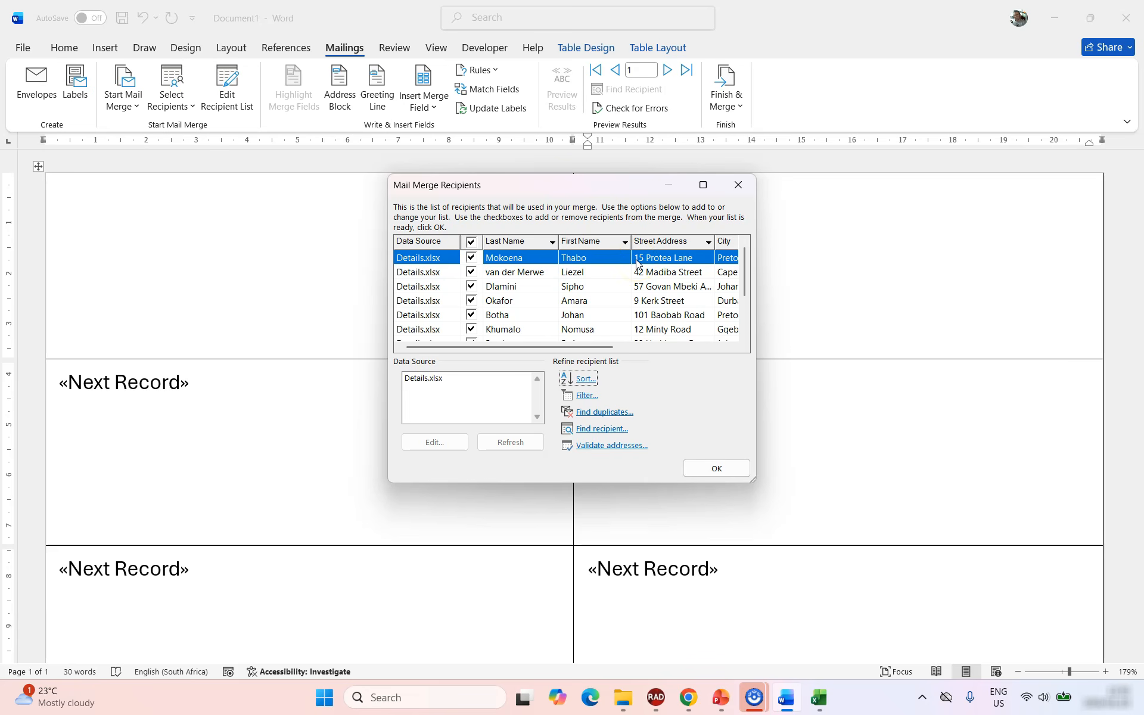
pyautogui.click(738, 184)
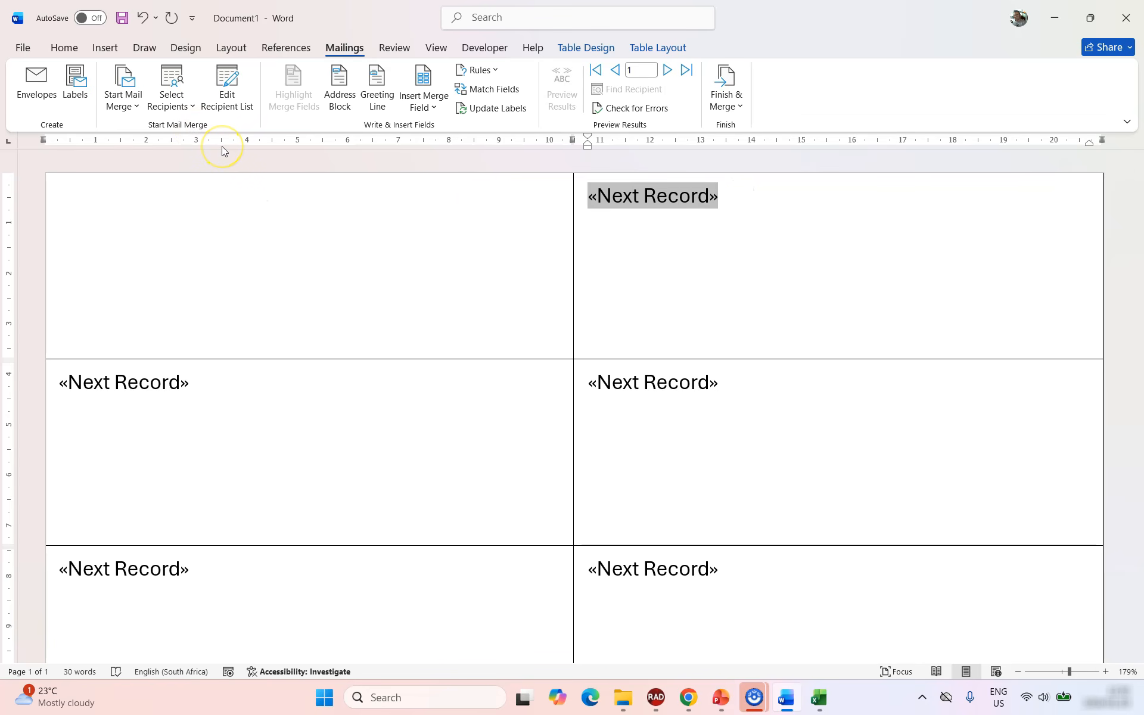
# Put the cursor on the first label's second line and compare the available merge fields with the column headings in the Excel Details workbook.
pyautogui.click(138, 209)
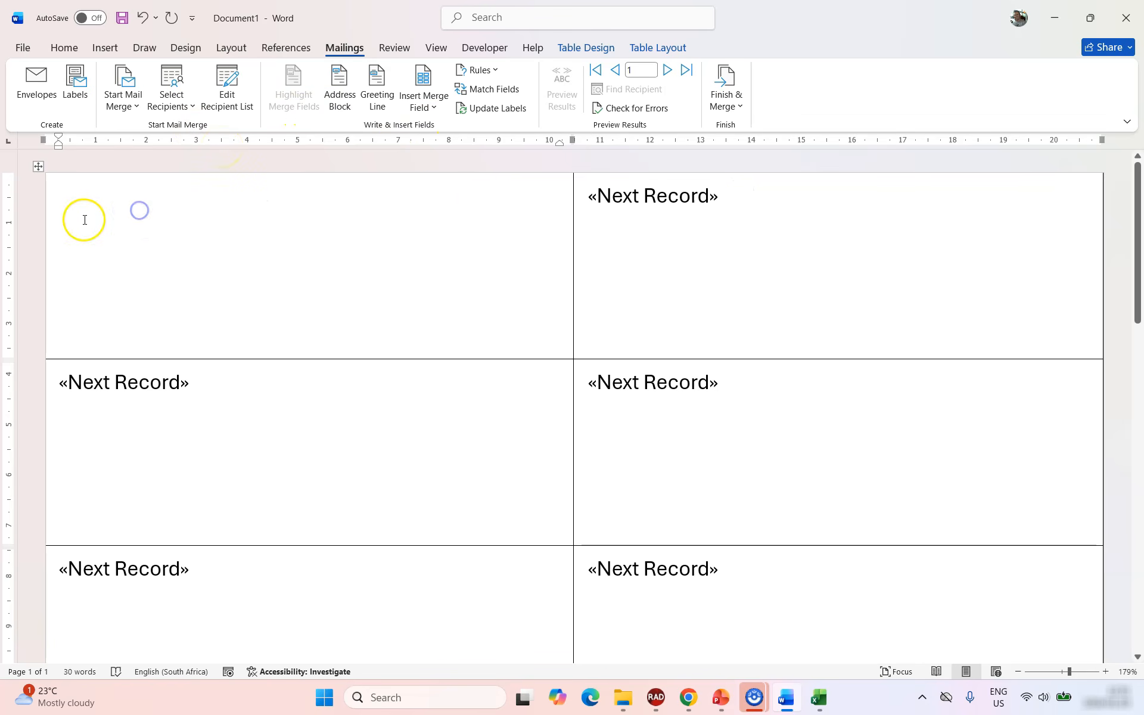
pyautogui.click(435, 108)
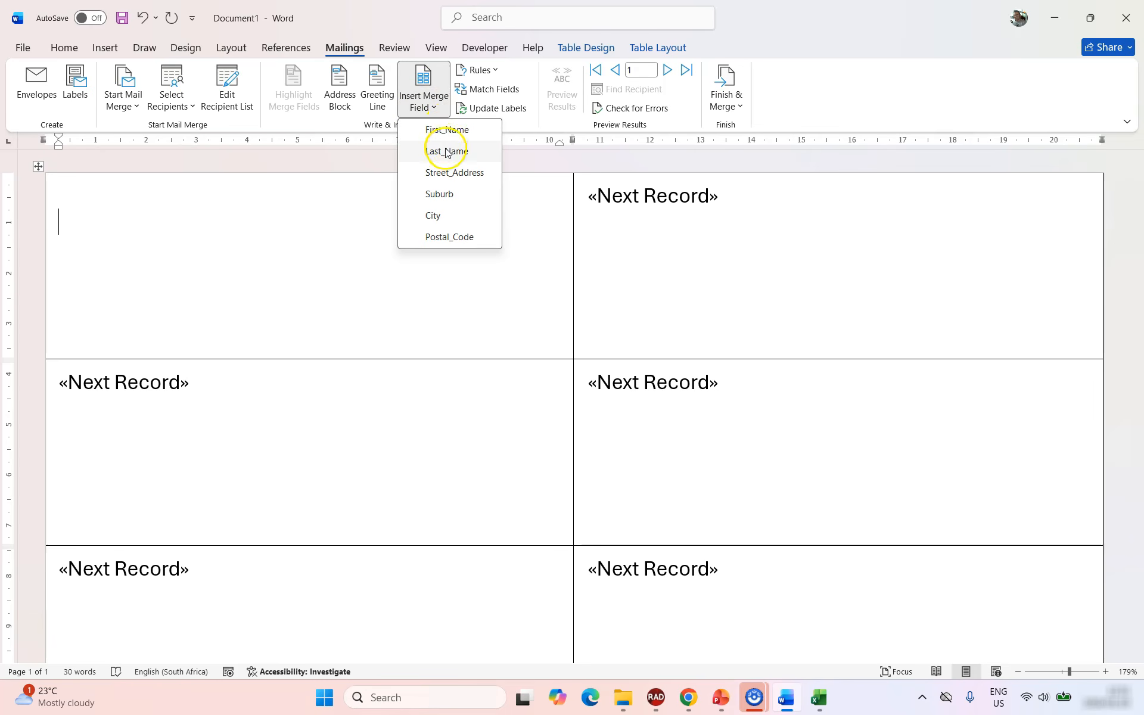
pyautogui.click(823, 697)
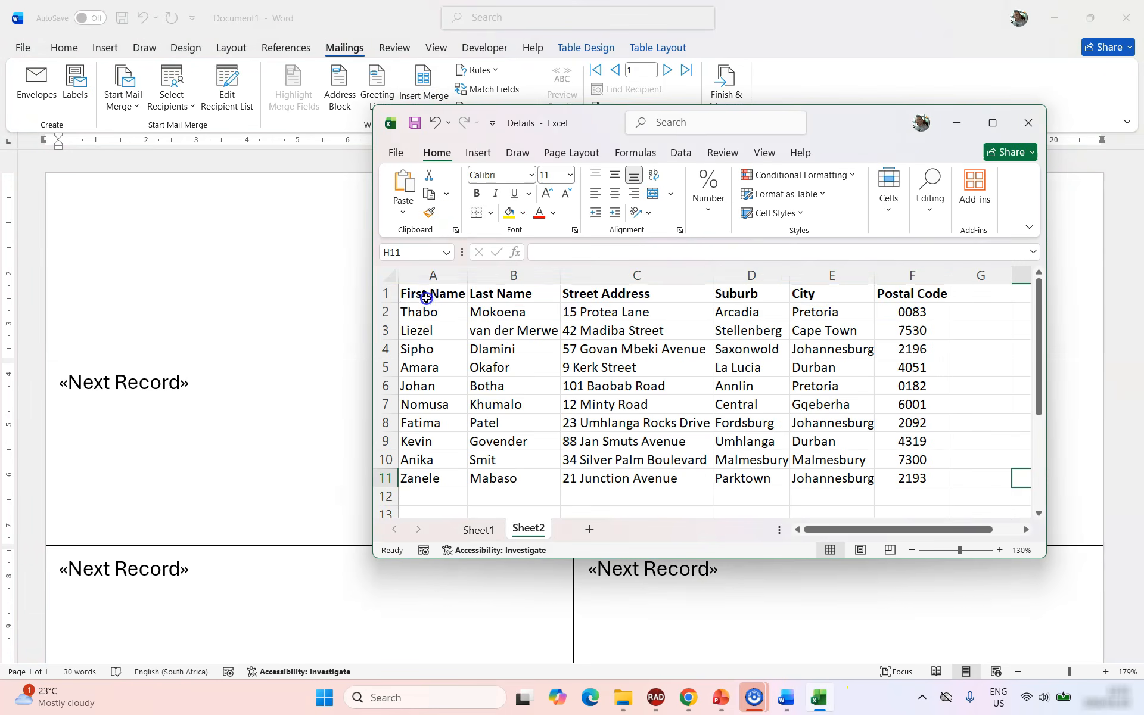
pyautogui.click(428, 293)
pyautogui.click(498, 294)
pyautogui.click(608, 292)
pyautogui.click(749, 293)
pyautogui.click(812, 292)
pyautogui.click(894, 292)
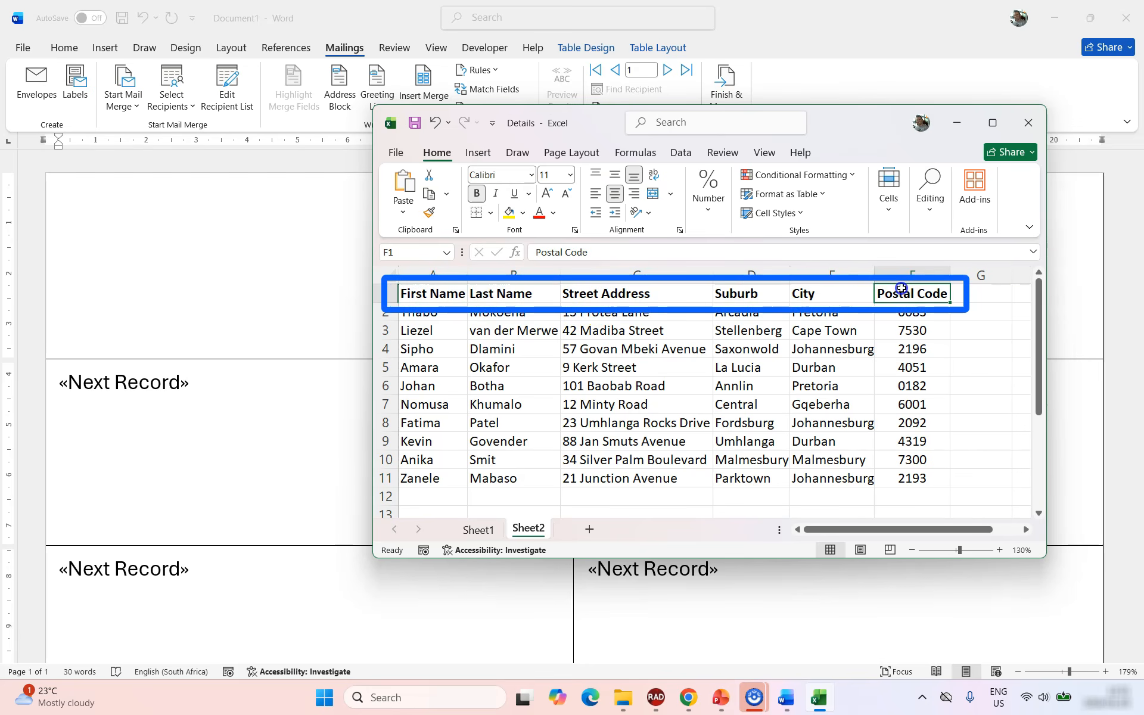
pyautogui.click(510, 33)
# Insert the First_Name and Last_Name merge fields, separated by a space, on the first label's second line.
pyautogui.click(433, 109)
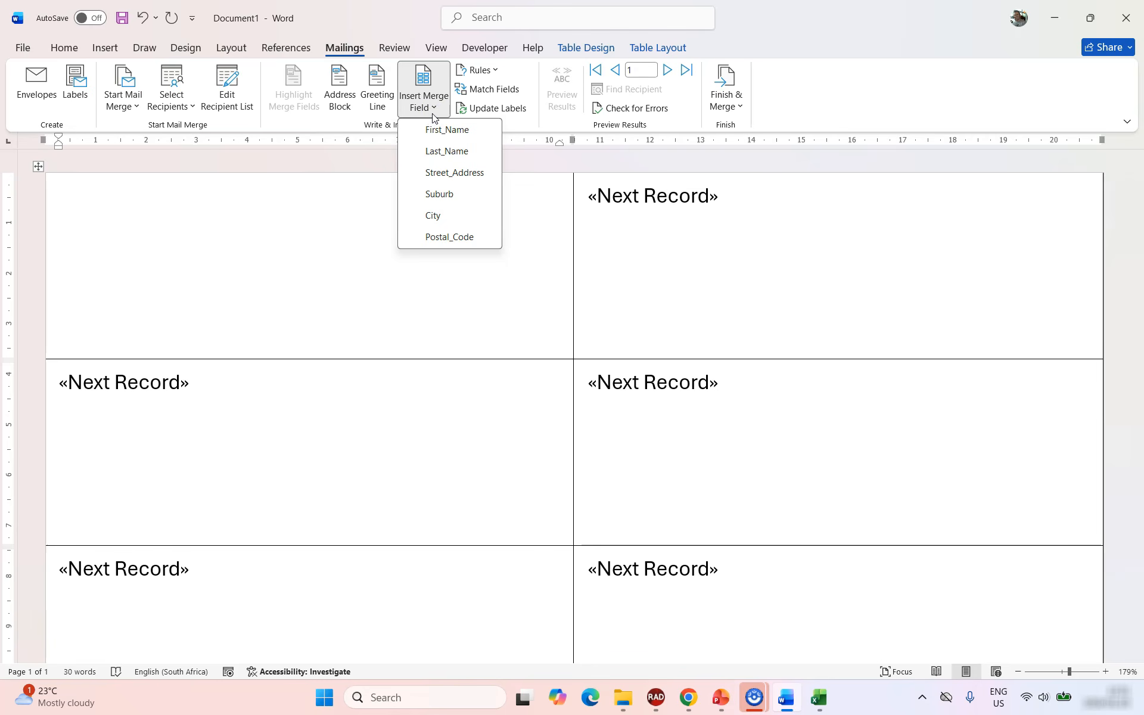
pyautogui.click(443, 129)
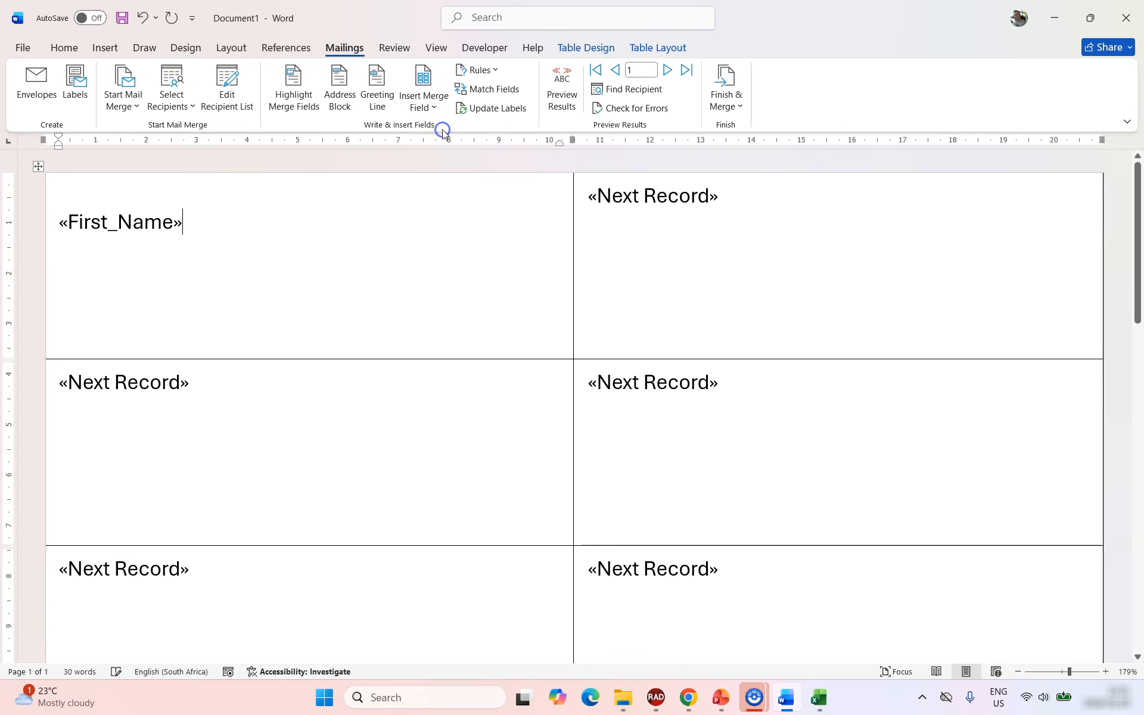
pyautogui.click(424, 108)
pyautogui.click(447, 149)
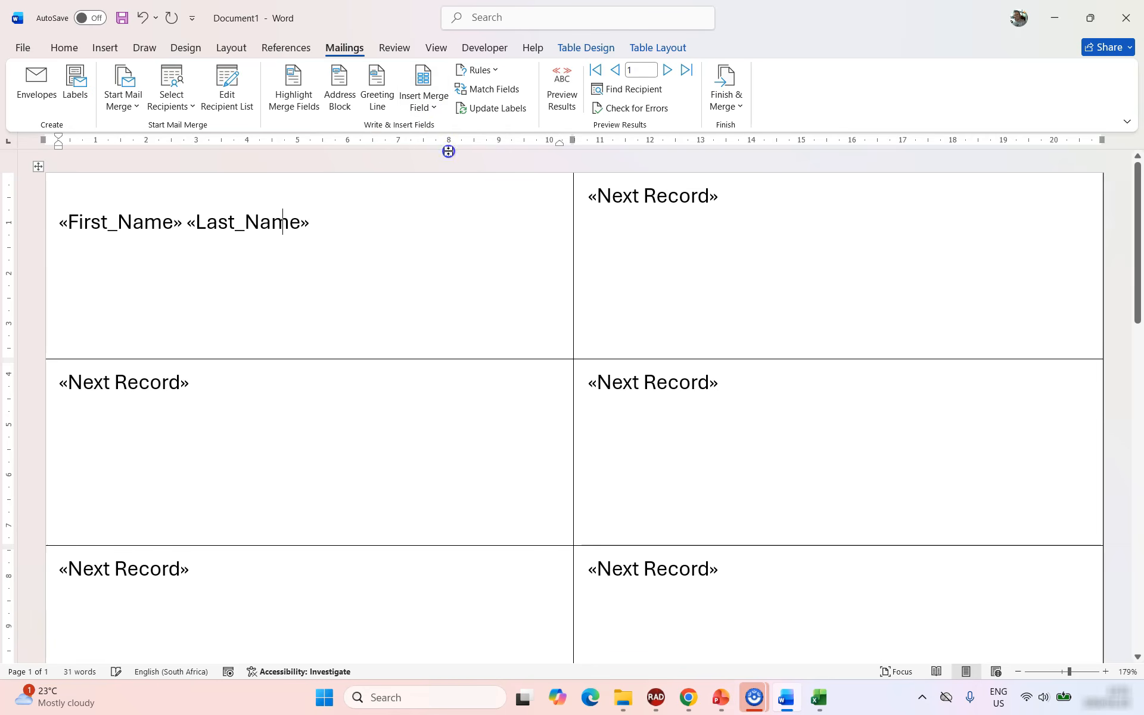
# Insert the Street_Address, Suburb and City merge fields on separate lines below the name fields.
pyautogui.press('Return')
pyautogui.click(424, 107)
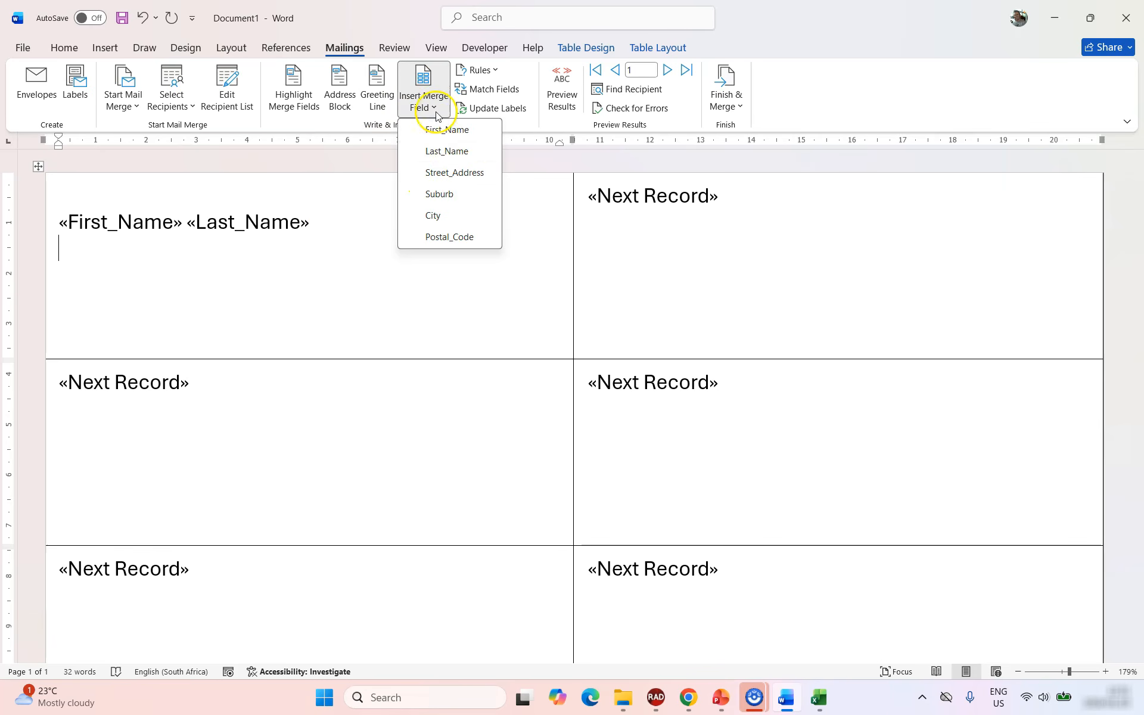
pyautogui.click(457, 172)
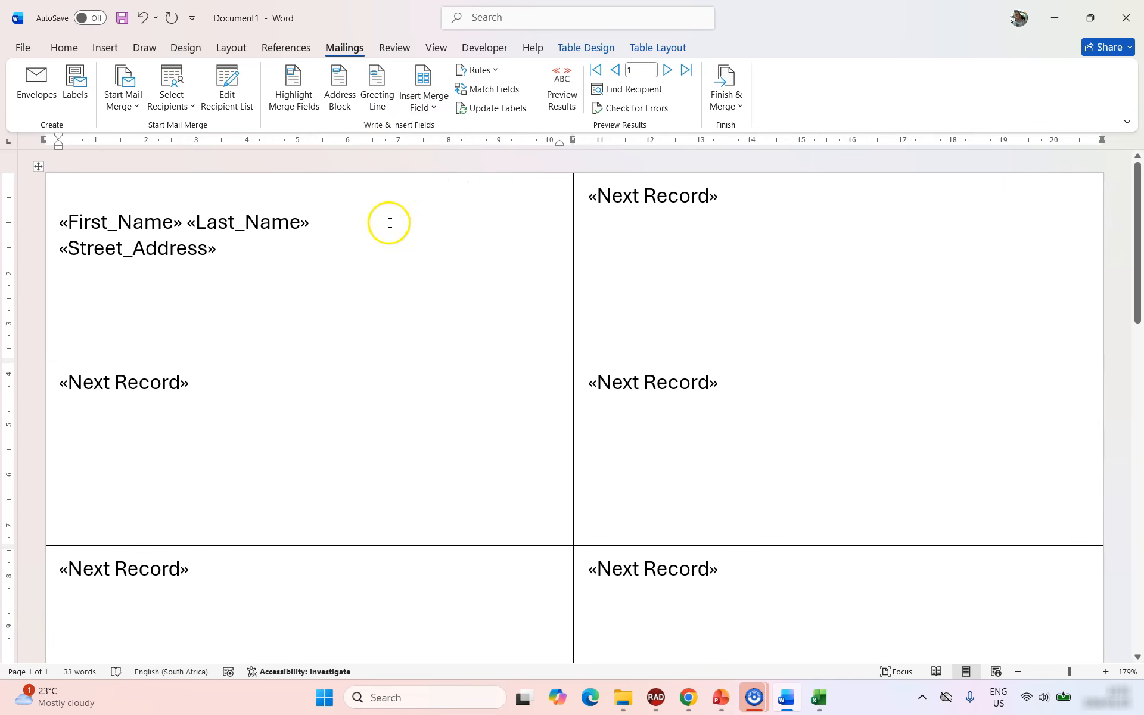
pyautogui.press('Return')
pyautogui.click(425, 107)
pyautogui.click(439, 193)
pyautogui.click(424, 107)
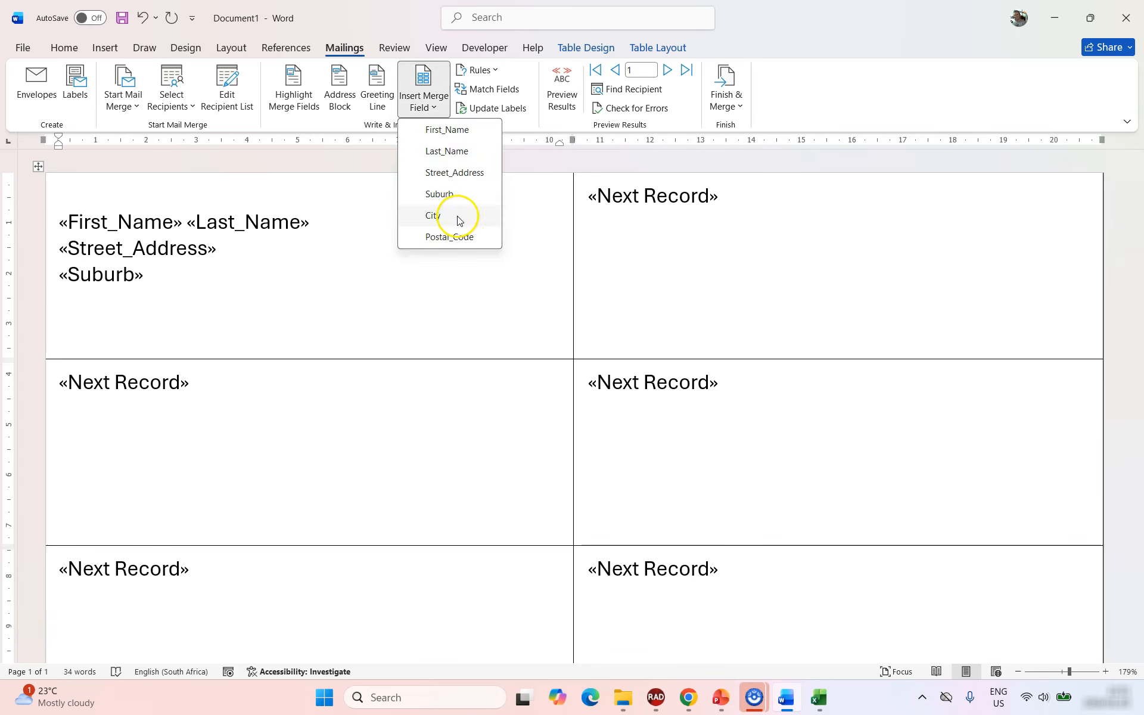
pyautogui.click(459, 221)
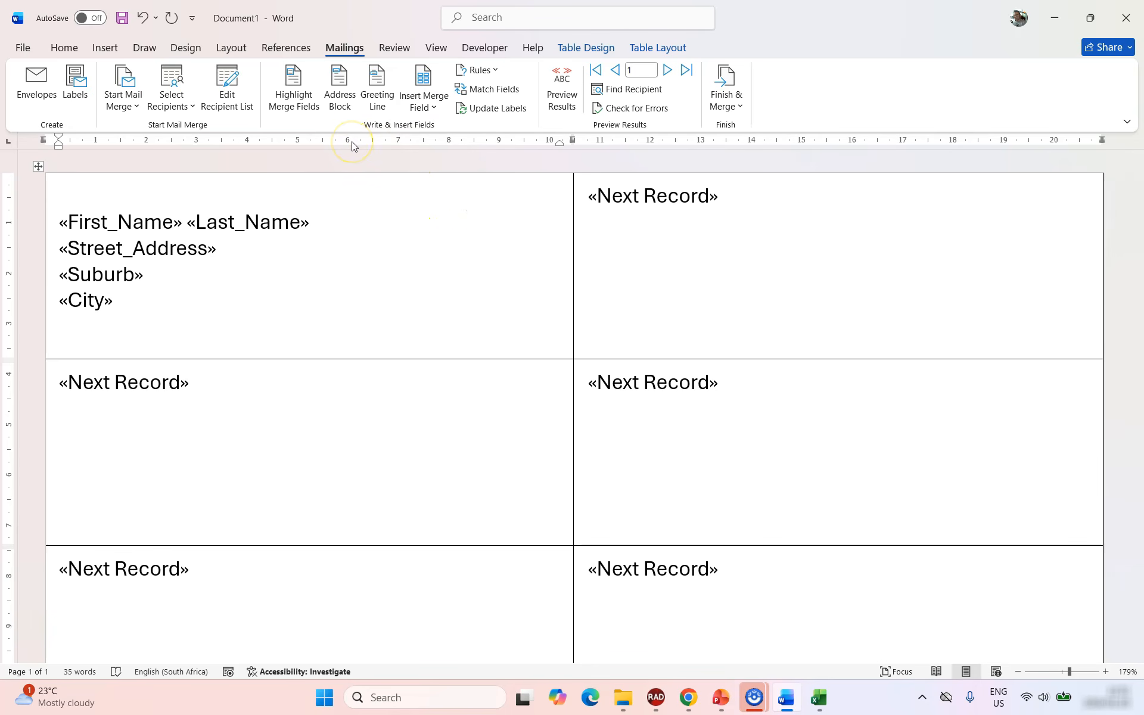
# Make the First_Name and Last_Name line bold and enlarge its font by three size steps.
pyautogui.click(330, 222)
pyautogui.click(63, 48)
pyautogui.moveTo(331, 222); pyautogui.dragTo(102, 212)
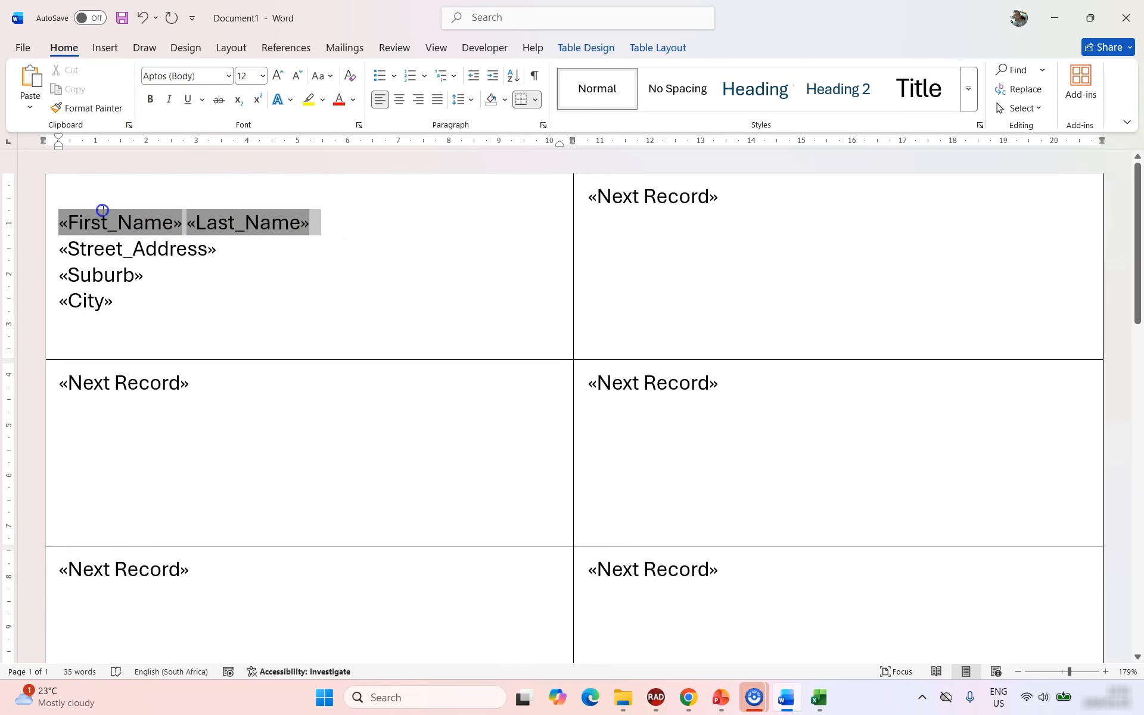
pyautogui.click(151, 98)
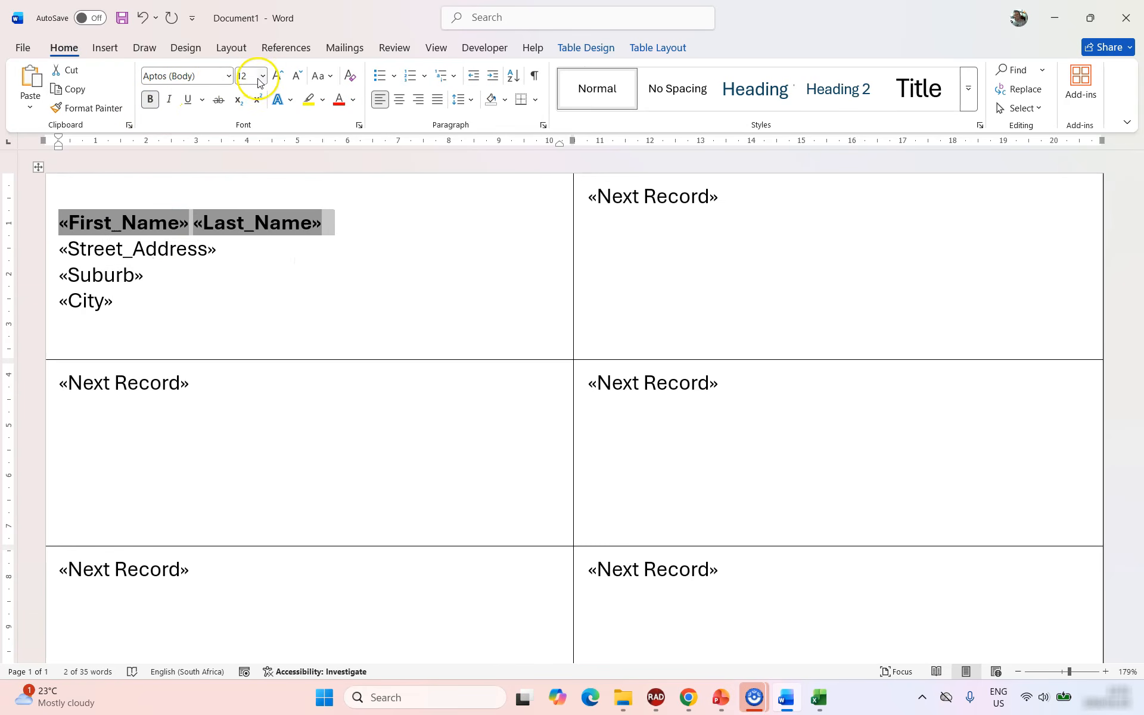
pyautogui.click(277, 77)
pyautogui.click(277, 77)
pyautogui.click(277, 78)
# Set the Street_Address, Suburb and City lines to font size 10 and right-align them.
pyautogui.moveTo(160, 315); pyautogui.dragTo(51, 265)
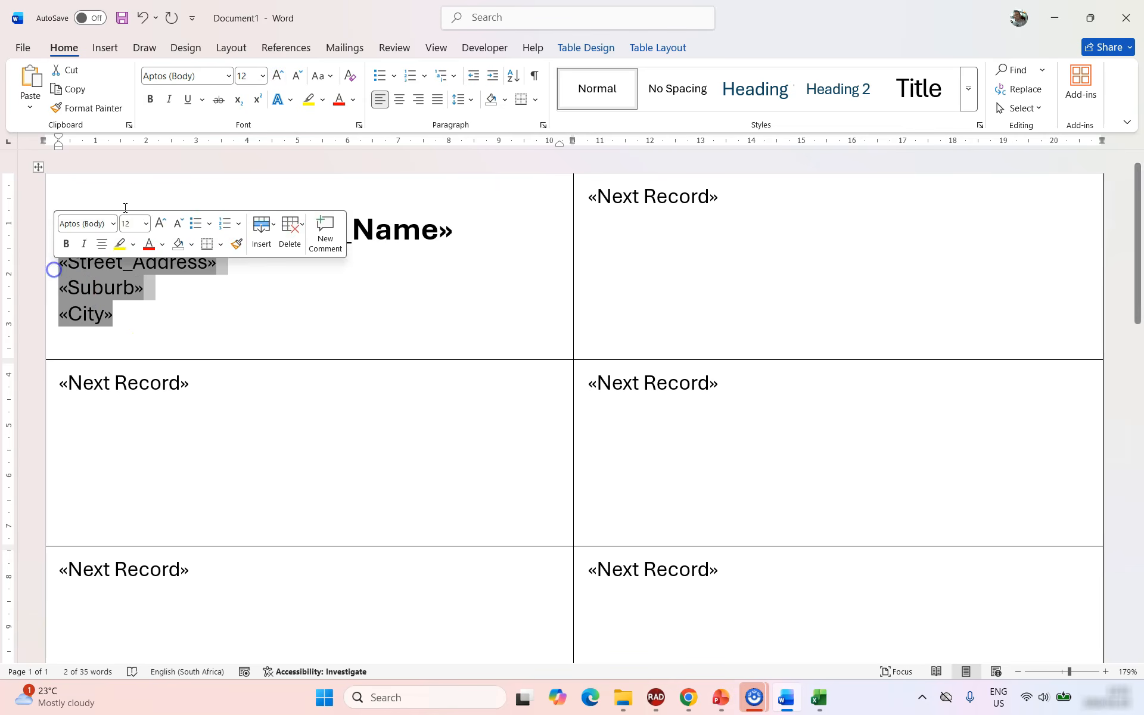
pyautogui.click(296, 75)
pyautogui.click(297, 75)
pyautogui.click(419, 99)
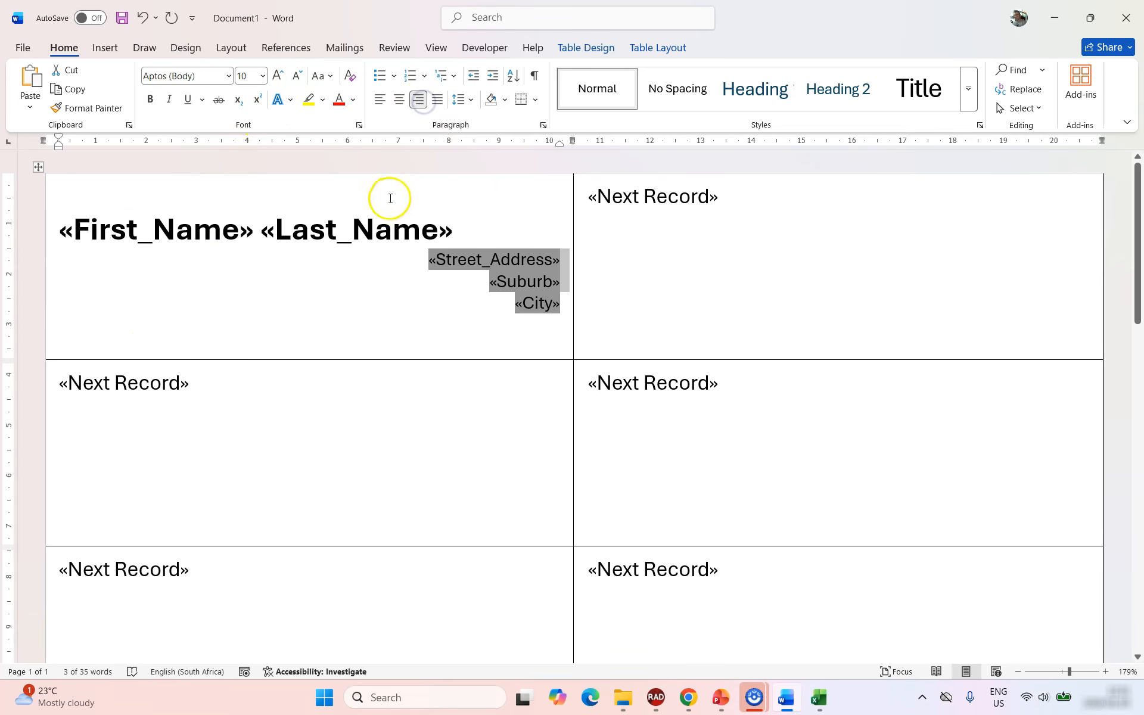
pyautogui.click(342, 304)
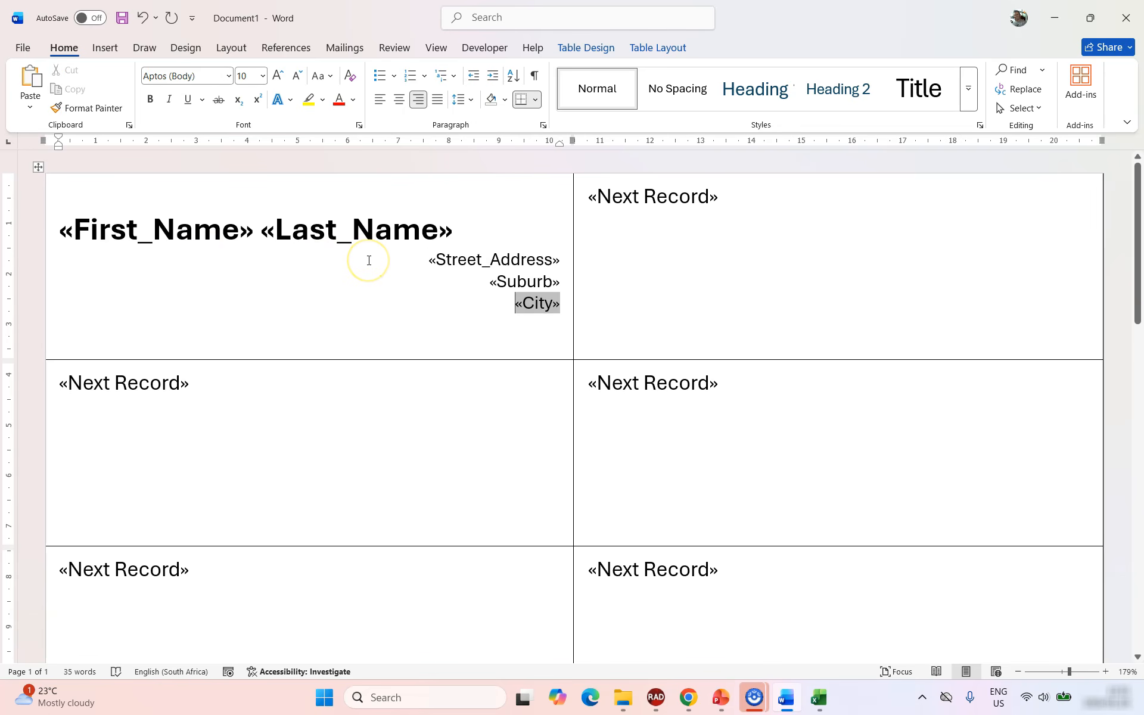
# Preview the merge results, compare them with the recipient rows in Excel, and return to showing the merge fields in Word.
pyautogui.click(346, 49)
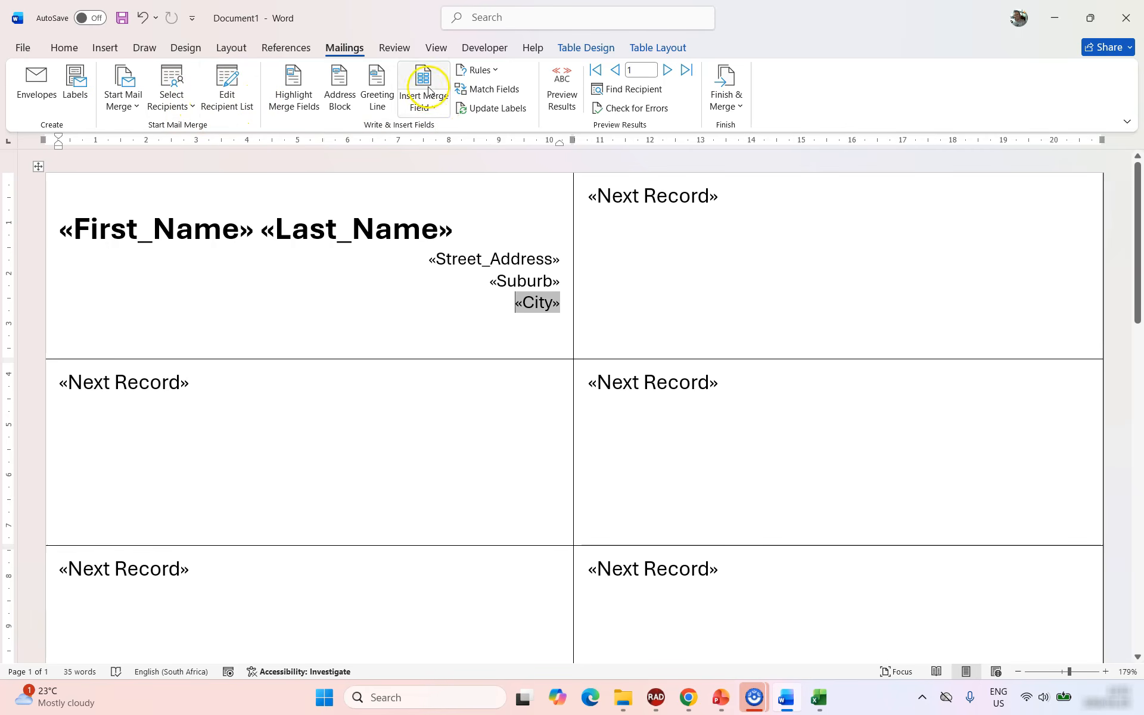
pyautogui.click(568, 99)
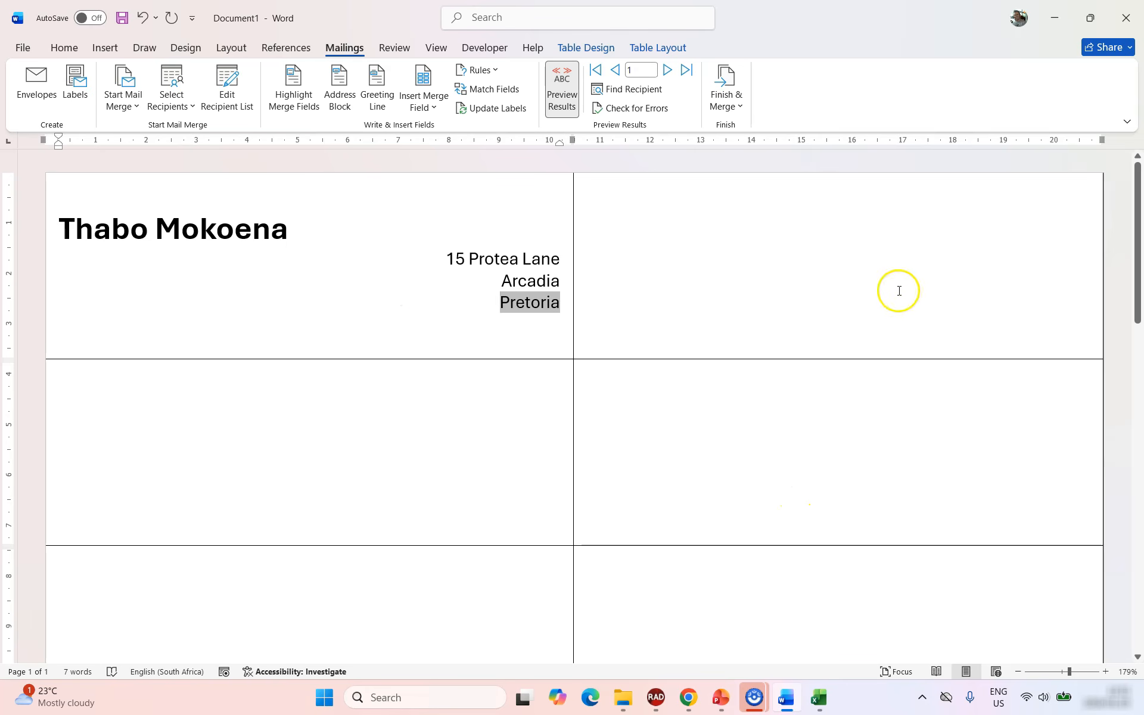
pyautogui.click(819, 697)
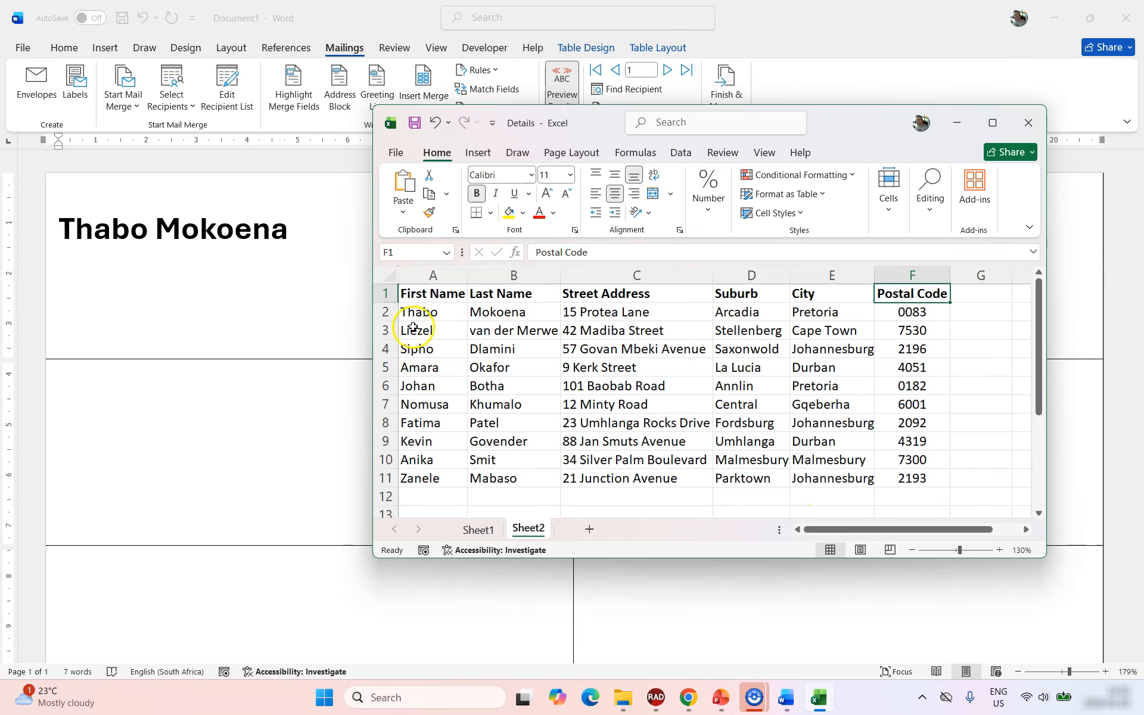
pyautogui.click(956, 123)
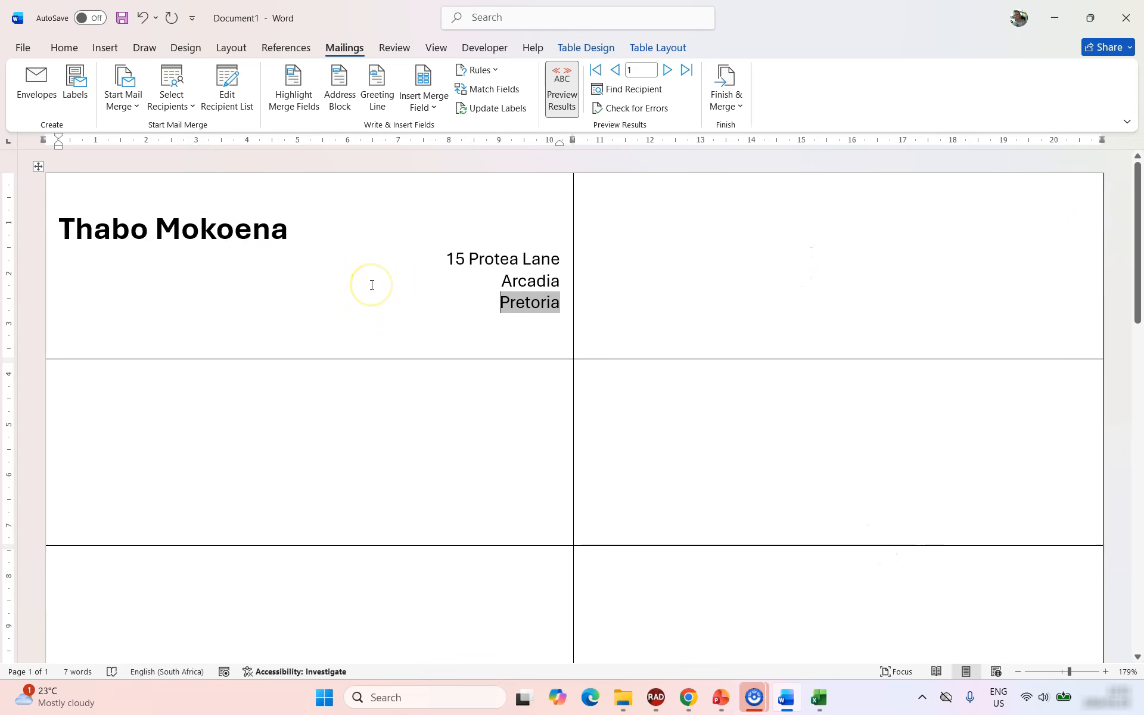
pyautogui.click(560, 95)
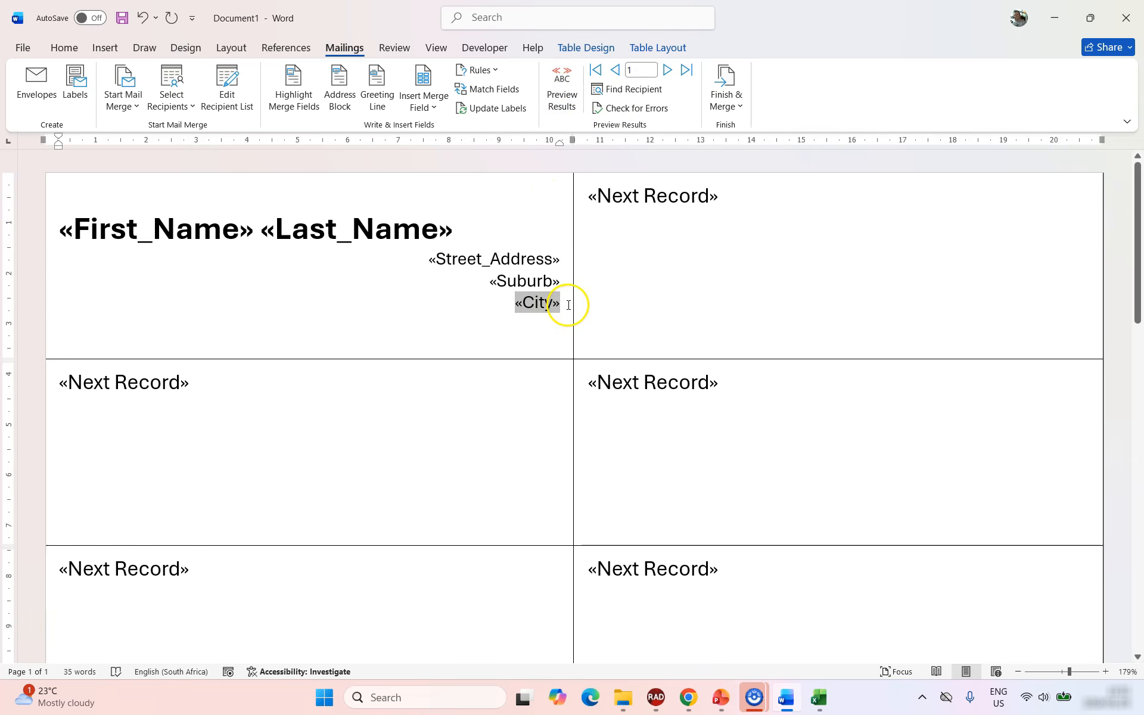
pyautogui.moveTo(568, 305); pyautogui.dragTo(102, 224)
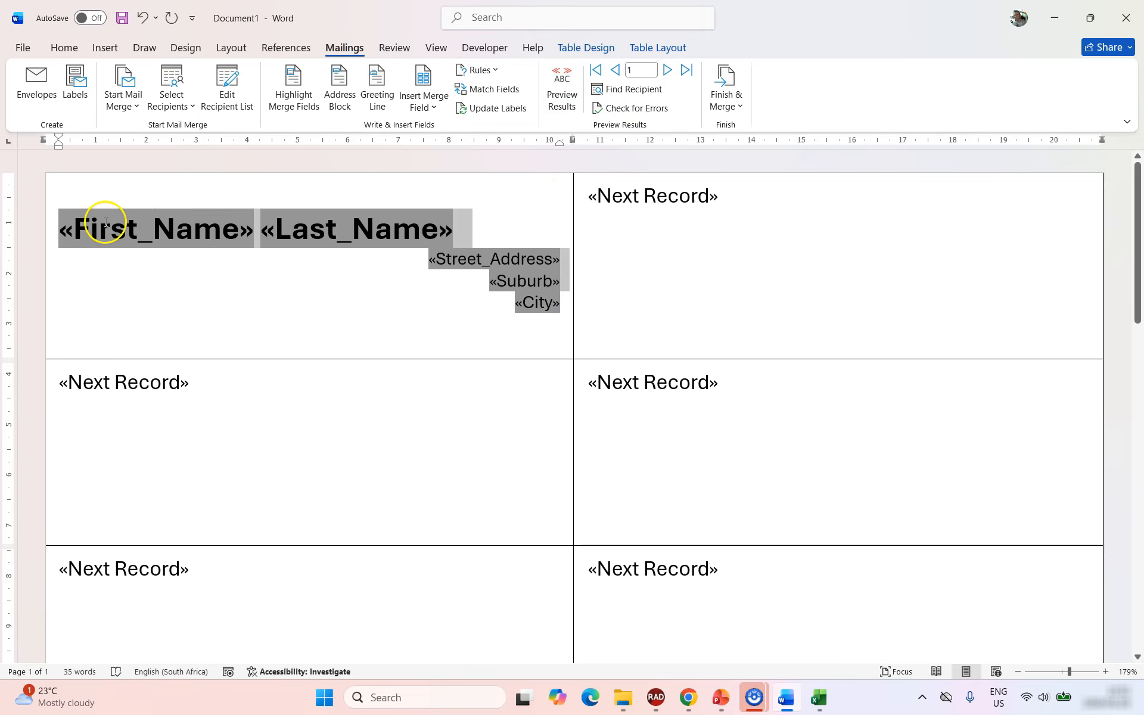
pyautogui.click(656, 226)
pyautogui.click(140, 425)
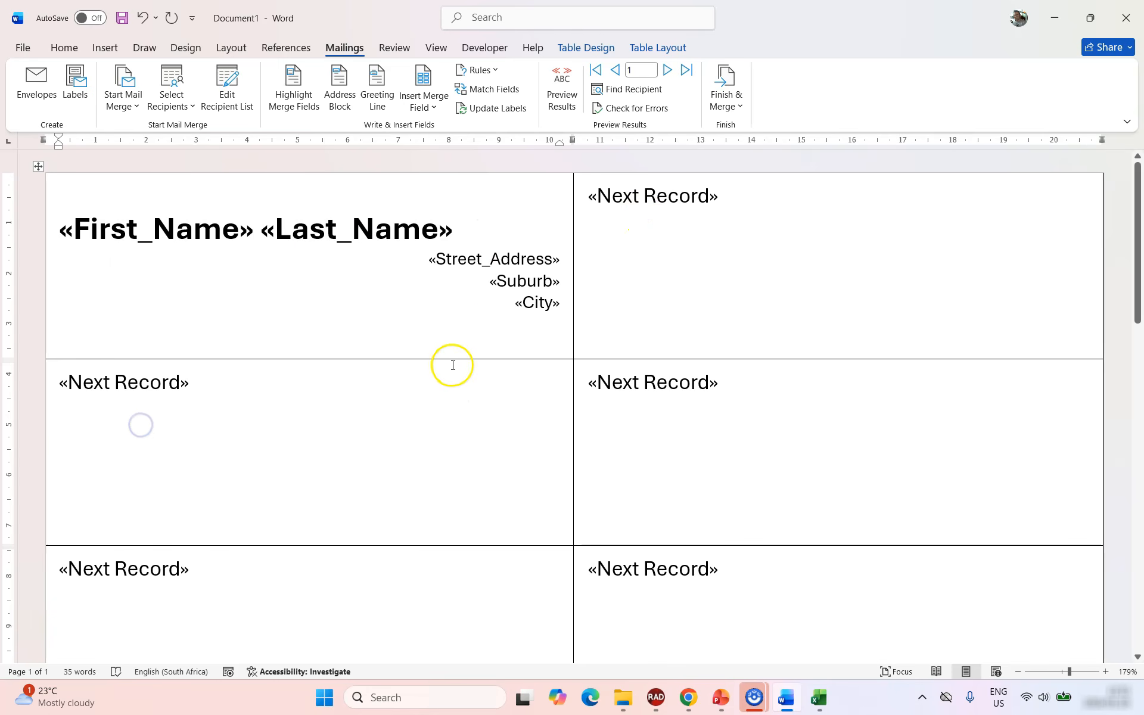
# Copy the first label's formatted merge fields to all labels, and preview the merge results before showing the fields again.
pyautogui.click(496, 109)
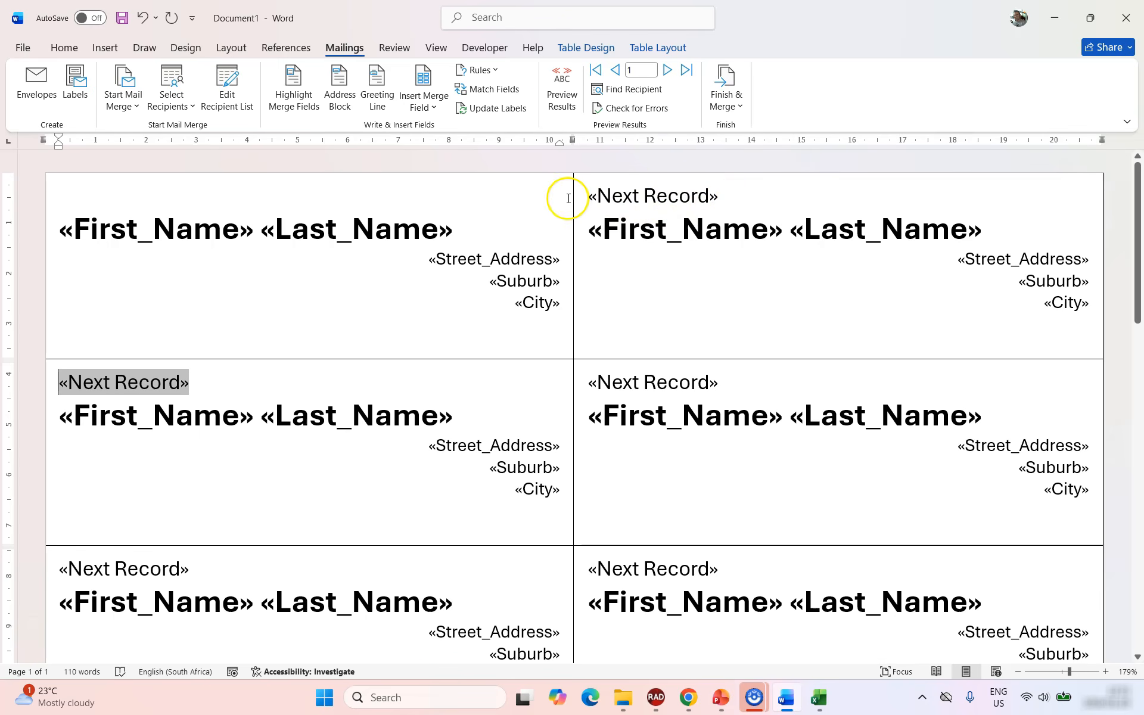
pyautogui.click(557, 107)
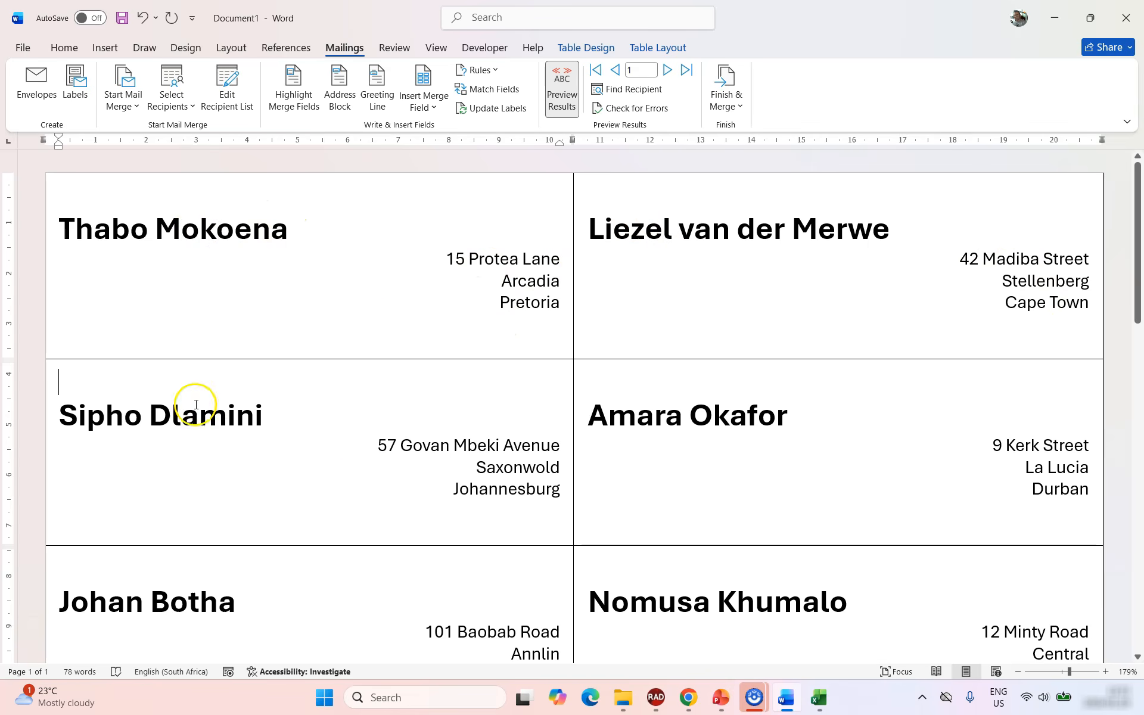
pyautogui.click(559, 100)
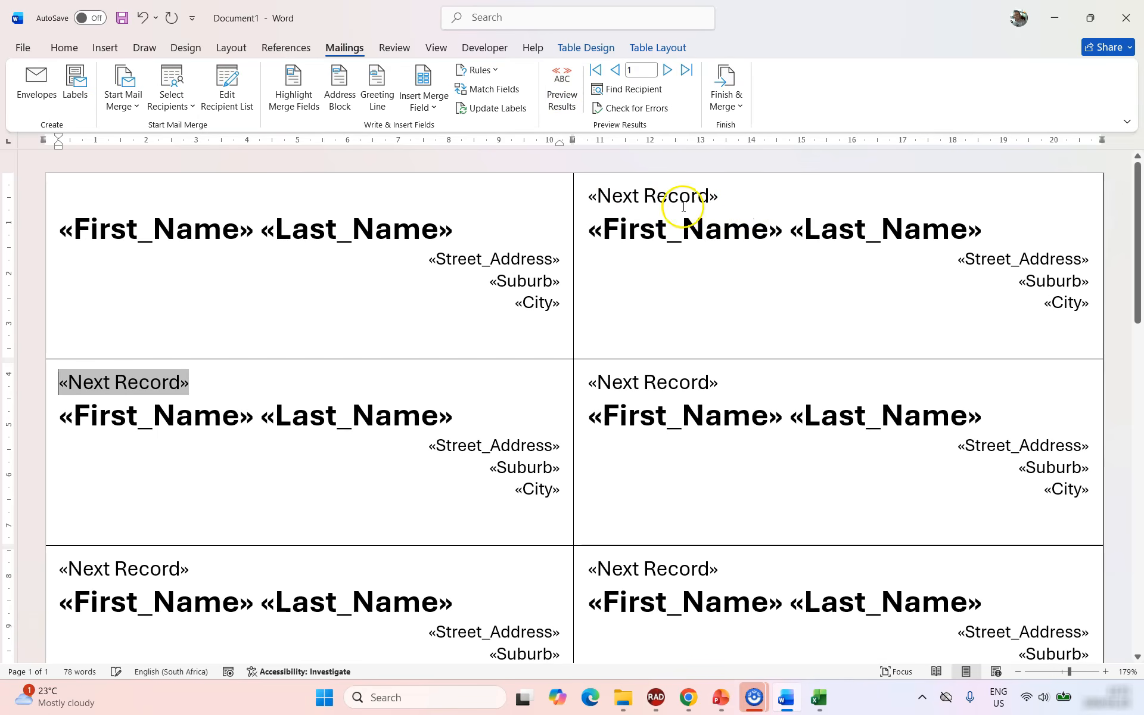
# Delete the Next Record field from the second label, and check its effect in the merge preview before showing the fields again.
pyautogui.moveTo(733, 192); pyautogui.dragTo(583, 192)
pyautogui.press('Delete')
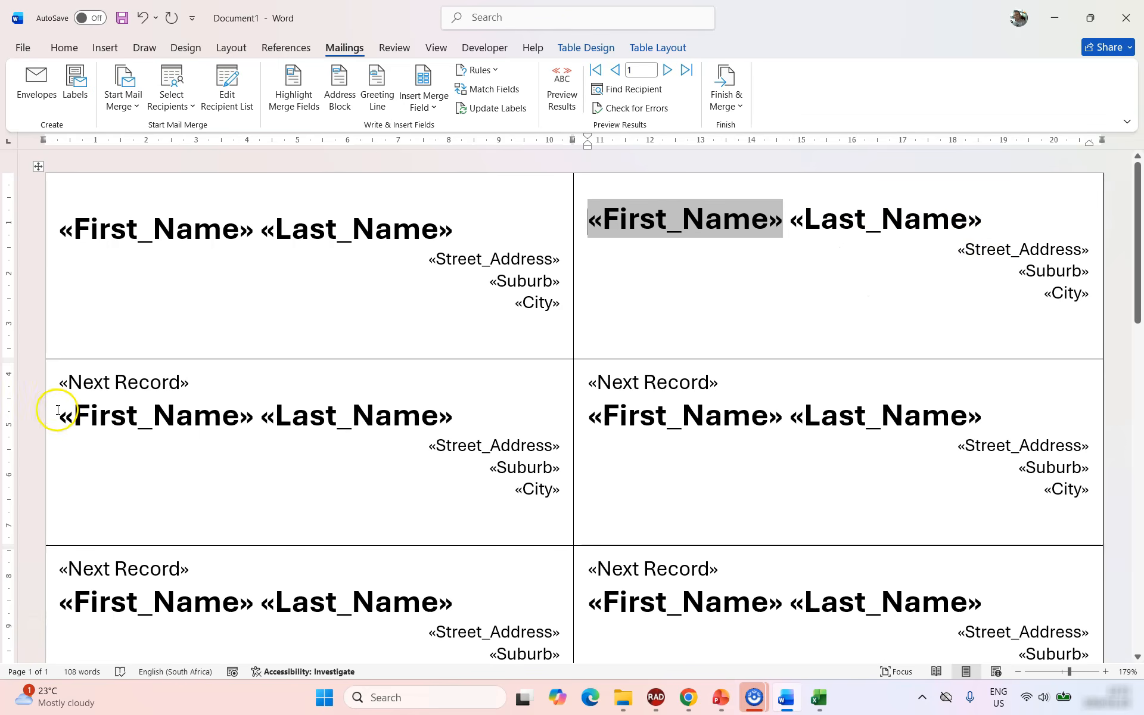
pyautogui.click(560, 89)
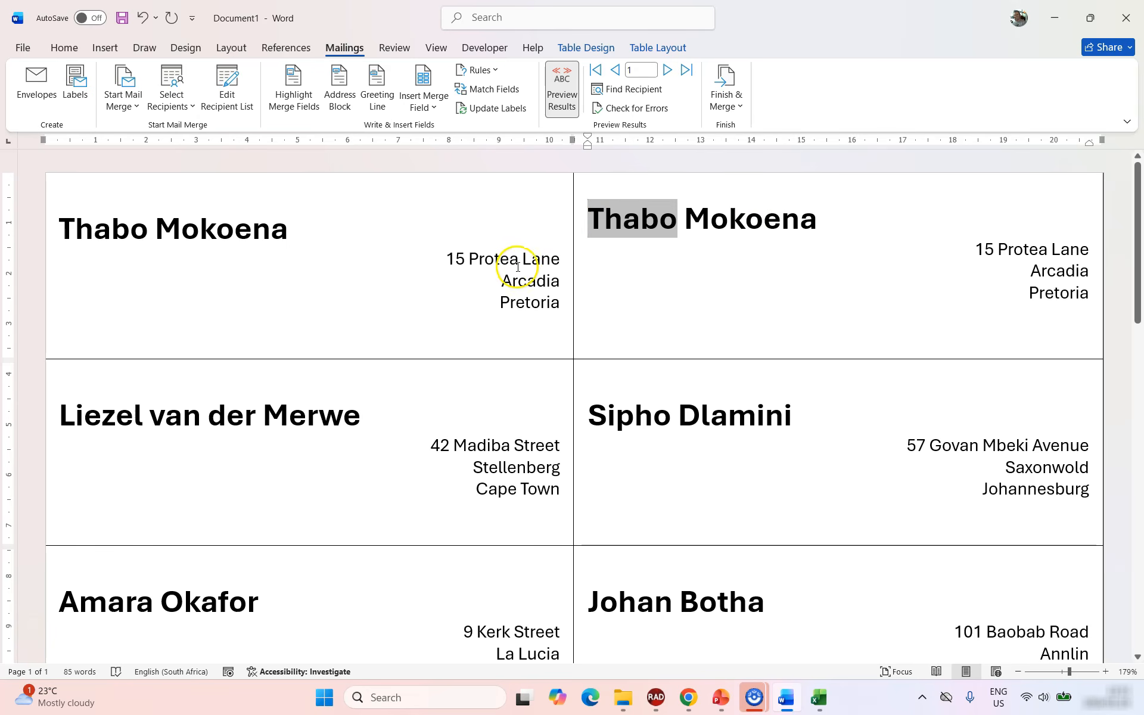
pyautogui.click(563, 89)
# Insert a Next Record rule before First_Name in the second label and put it on its own line.
pyautogui.click(672, 294)
pyautogui.click(595, 220)
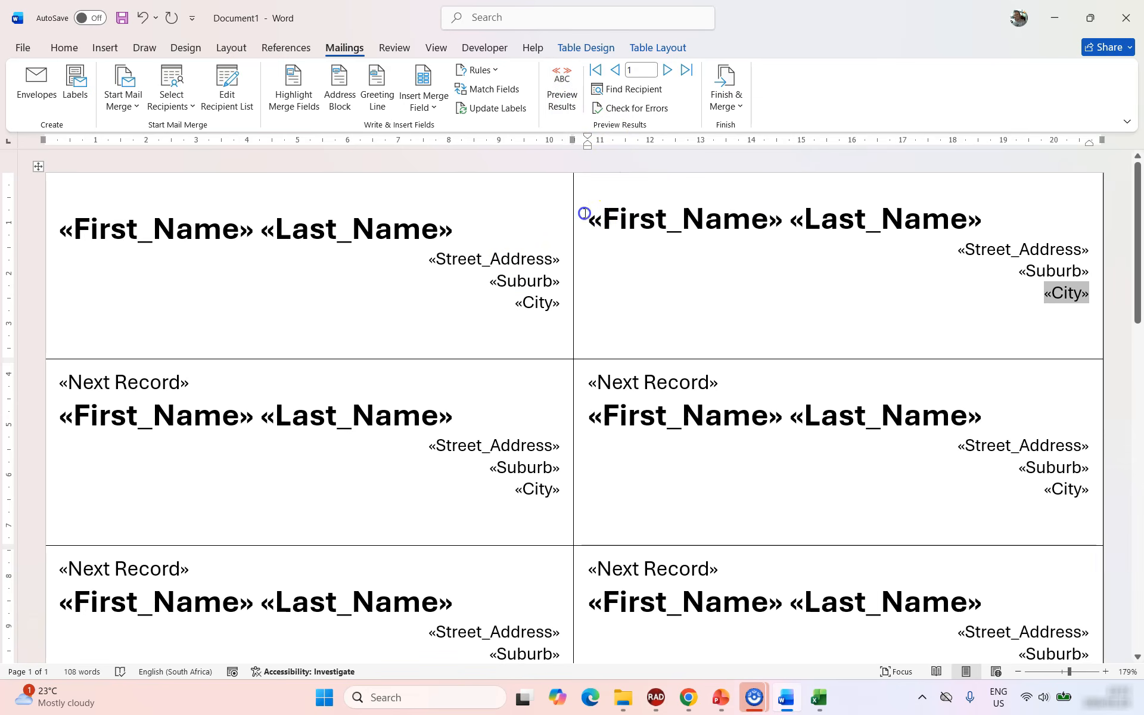
pyautogui.click(498, 71)
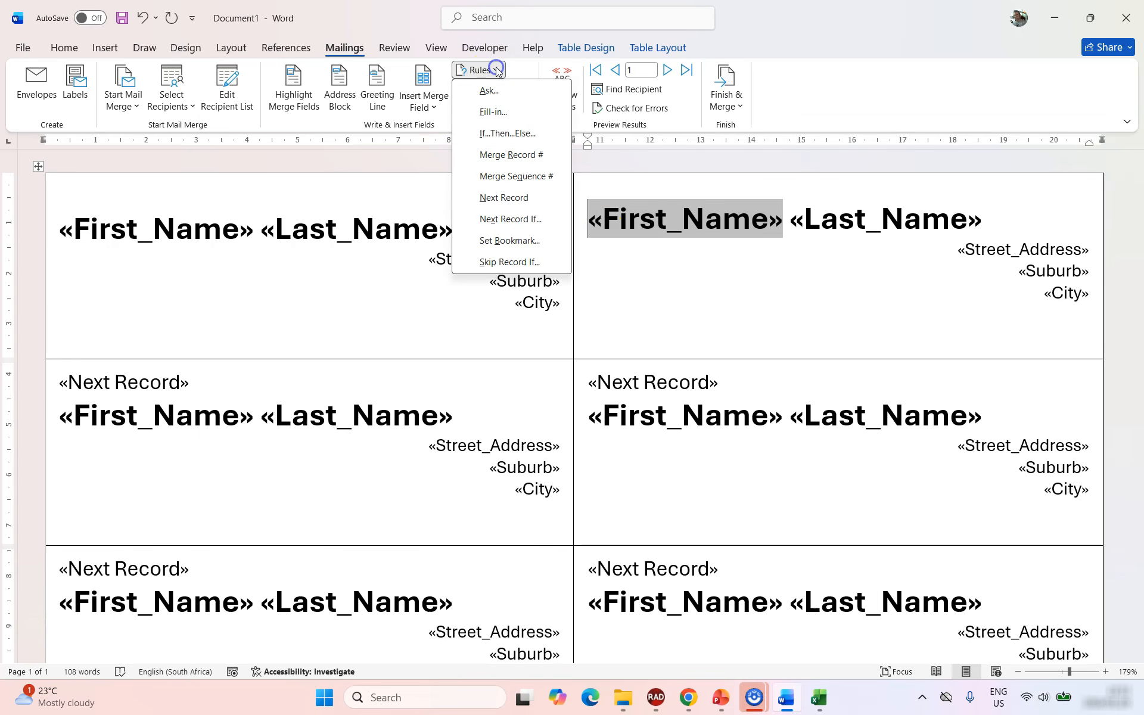
pyautogui.click(510, 202)
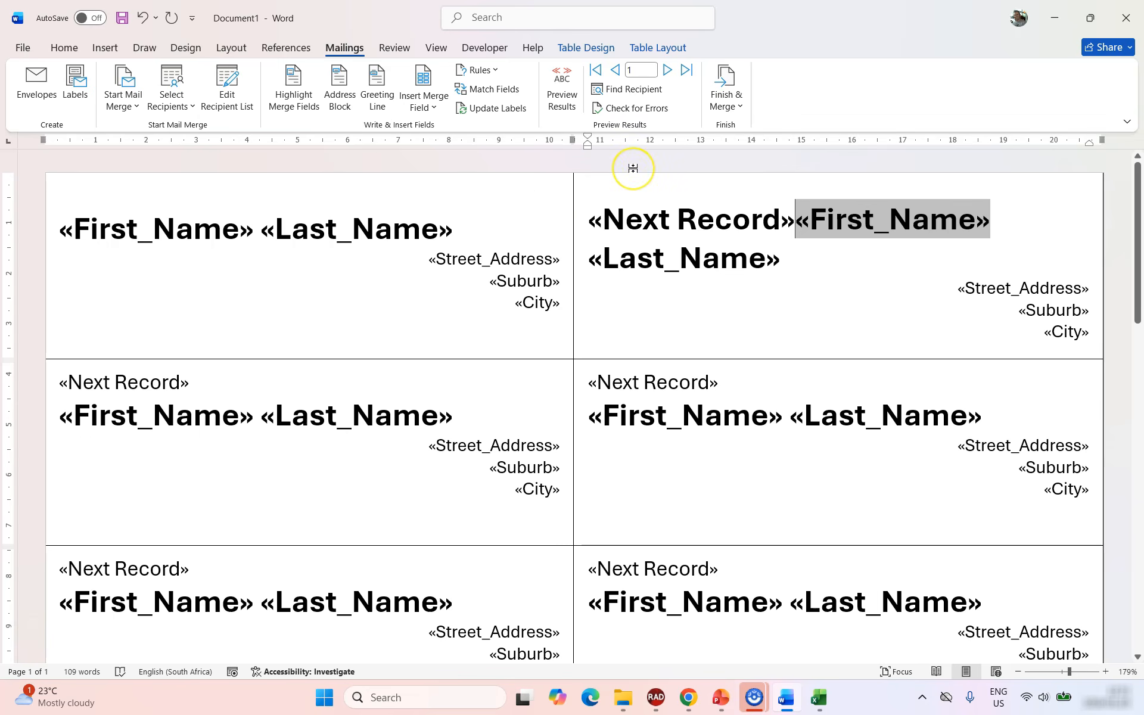
pyautogui.press('Return')
# Reduce the second label's Next Record field to font size 11 and remove its bold formatting.
pyautogui.moveTo(649, 220); pyautogui.dragTo(579, 231)
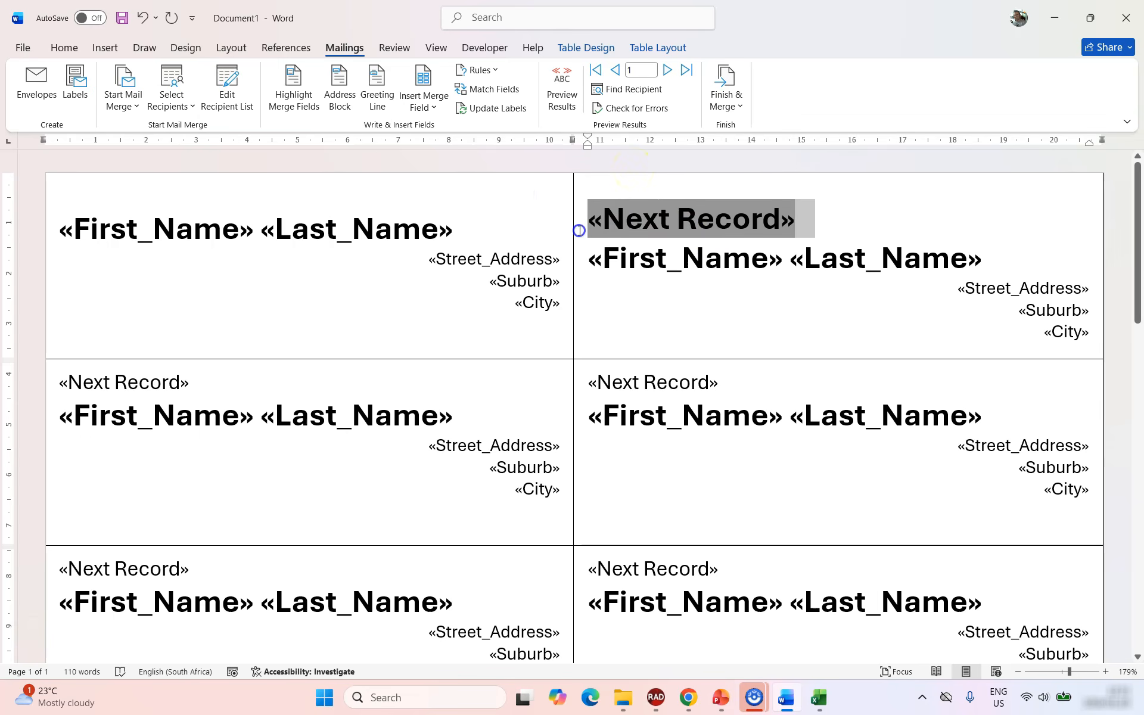
pyautogui.click(65, 43)
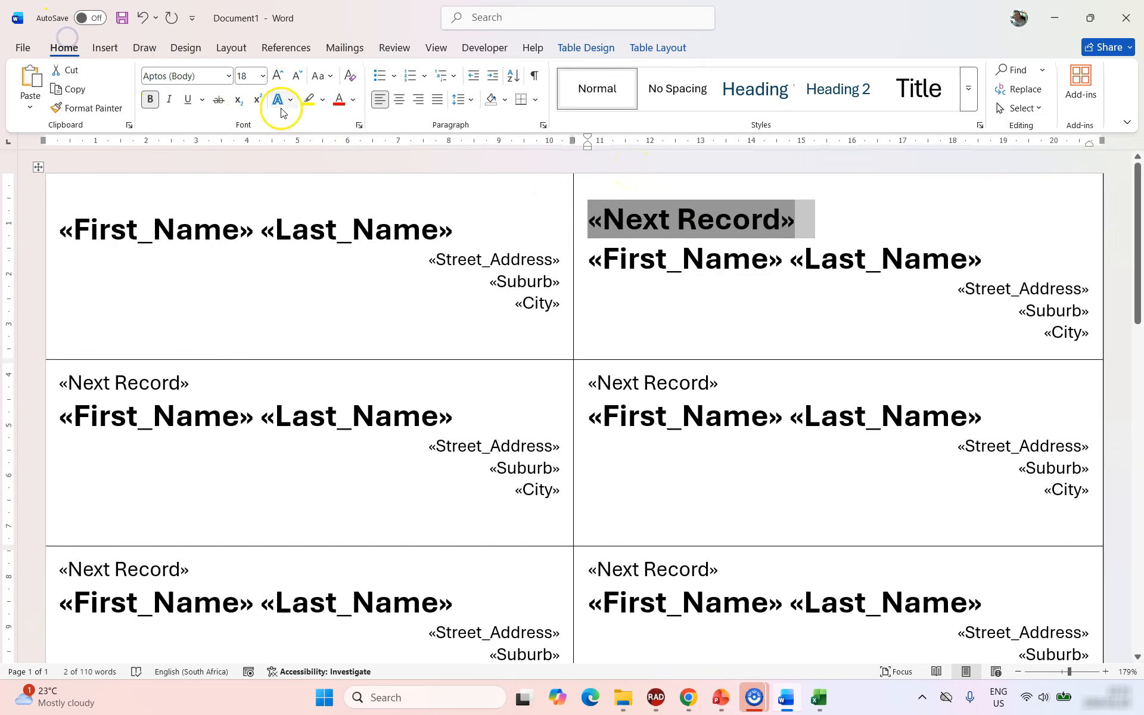
pyautogui.click(296, 77)
pyautogui.click(295, 77)
pyautogui.click(295, 77)
pyautogui.click(296, 76)
pyautogui.hotkey('ctrl', 'b')
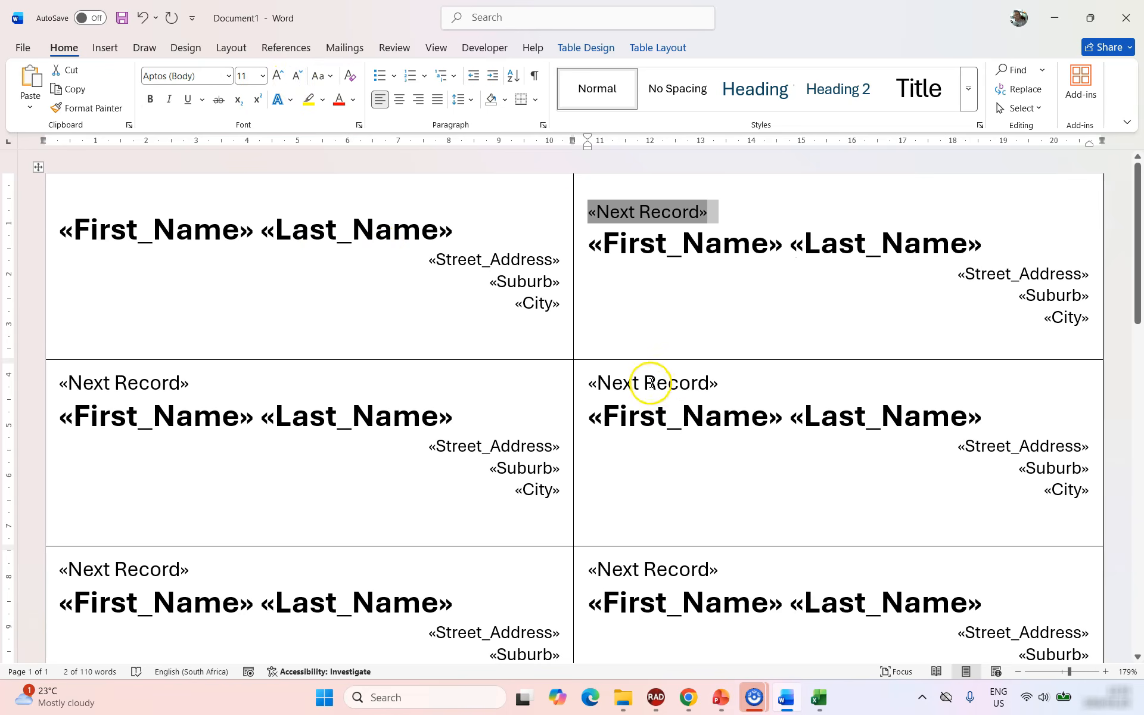
# Examine the second label's Next Record field against rows 3 and 4 of the Excel recipient list, and return to Word.
pyautogui.click(651, 383)
pyautogui.click(304, 327)
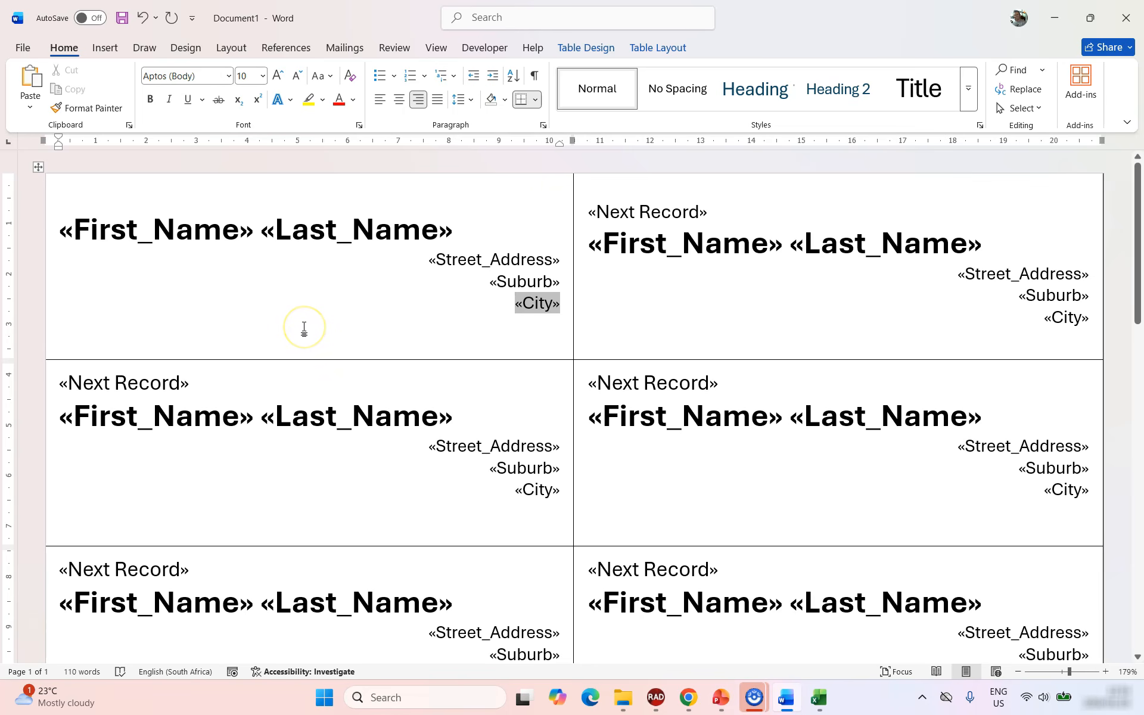
pyautogui.click(660, 211)
pyautogui.click(662, 215)
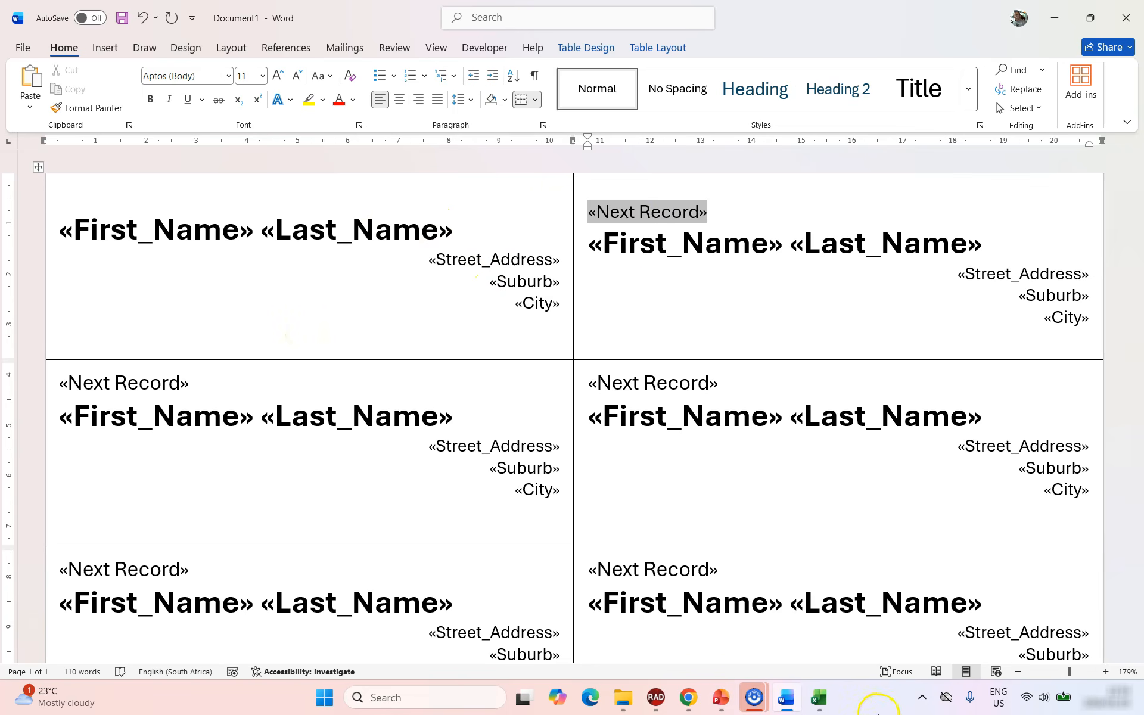
pyautogui.click(819, 698)
pyautogui.click(385, 331)
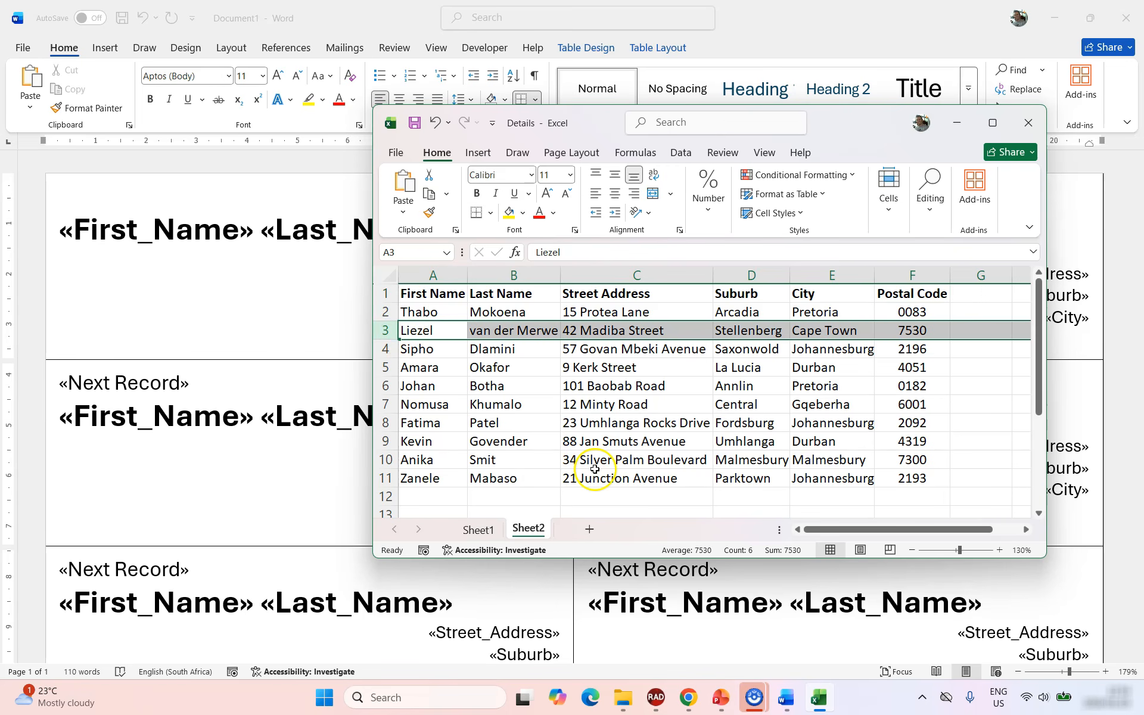
pyautogui.click(386, 349)
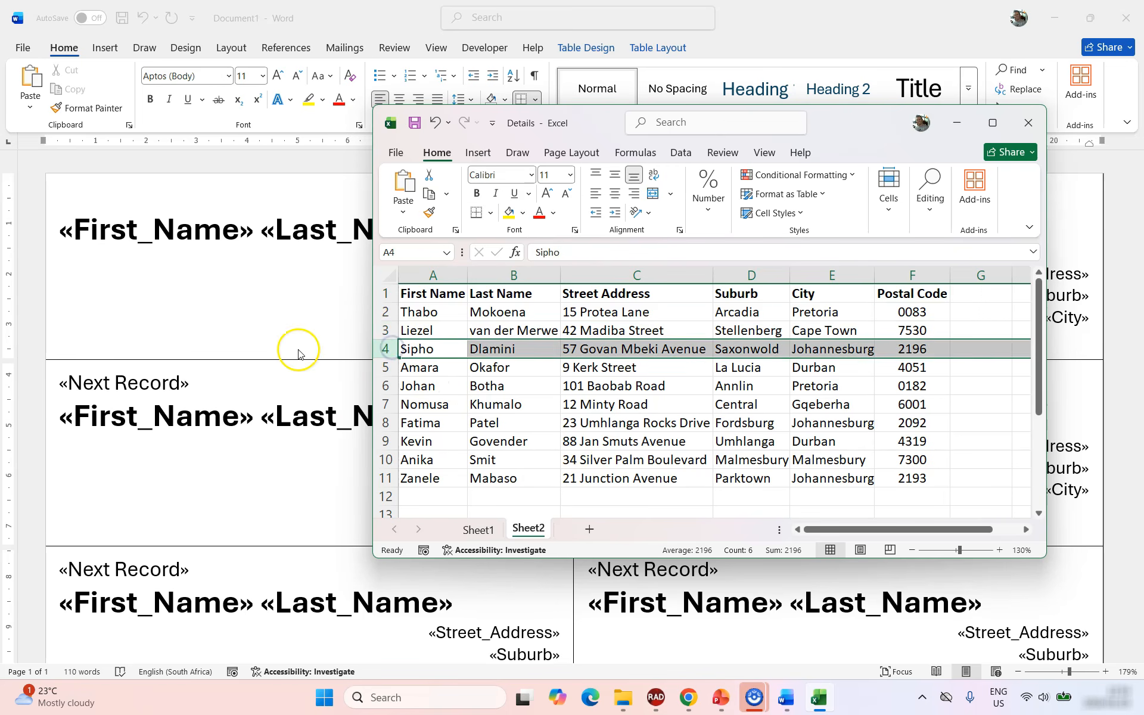
pyautogui.hotkey('alt', 'Tab')
# Preview the merged labels down the whole sheet and compare them with the W101 label layout on the Tower product page in Chrome.
pyautogui.click(344, 48)
pyautogui.click(562, 90)
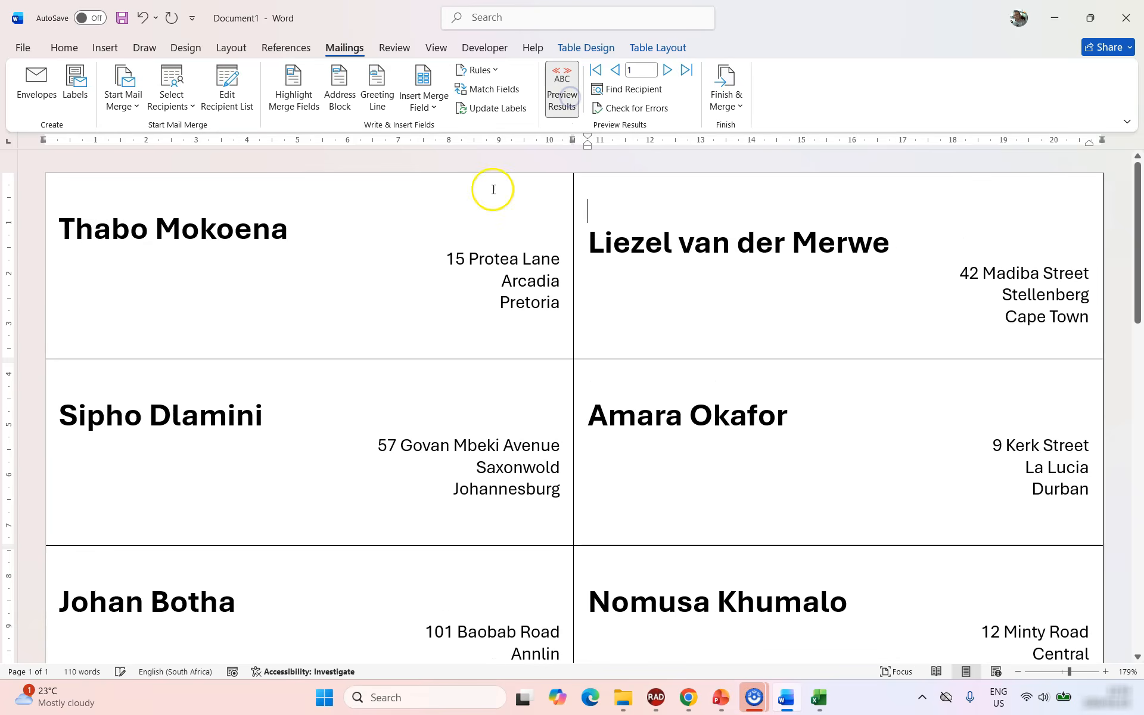
pyautogui.scroll(-15, 498, 406)
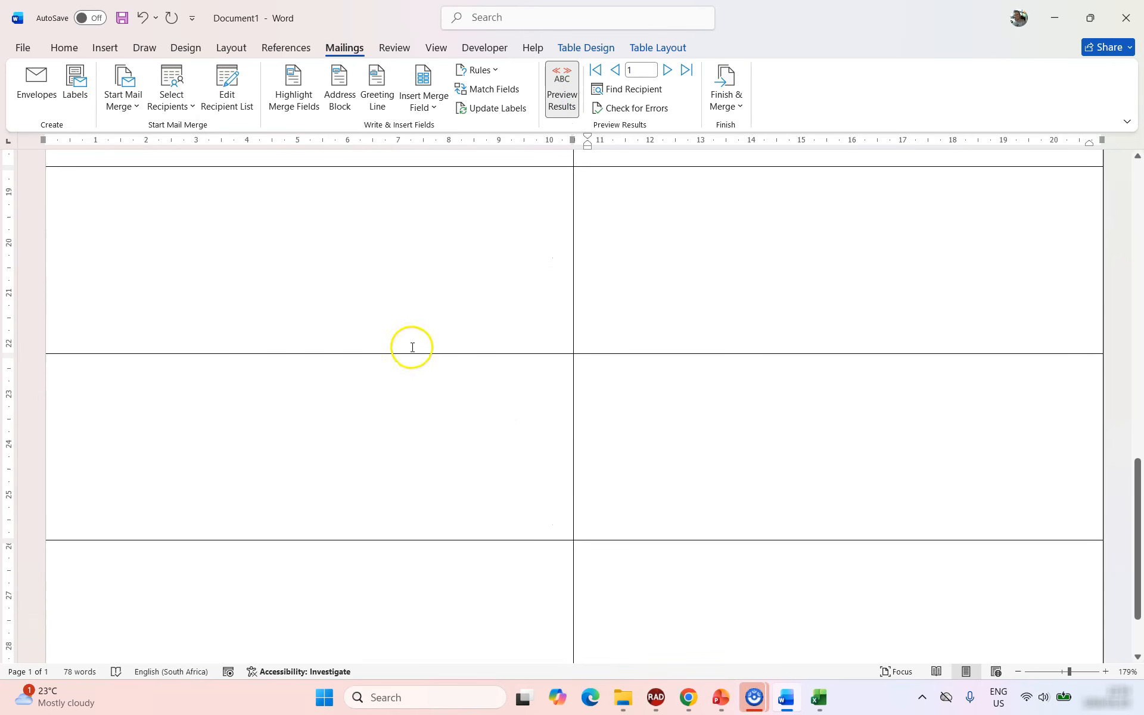
pyautogui.scroll(15, 564, 412)
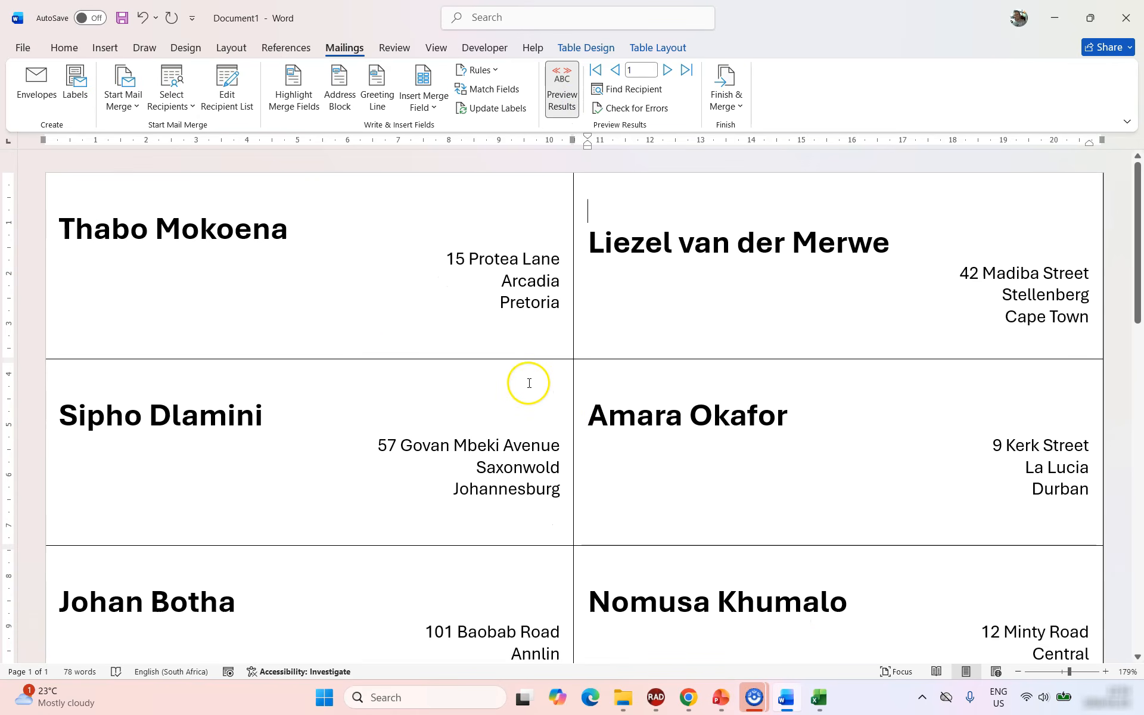
pyautogui.click(689, 697)
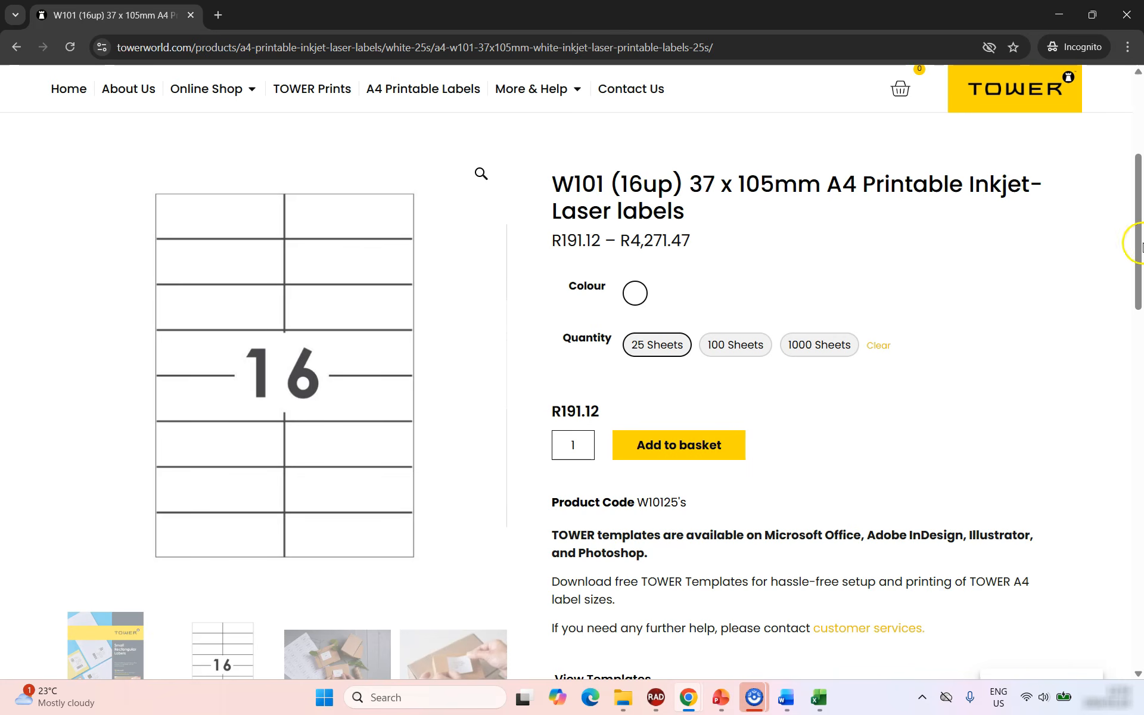
pyautogui.click(1061, 13)
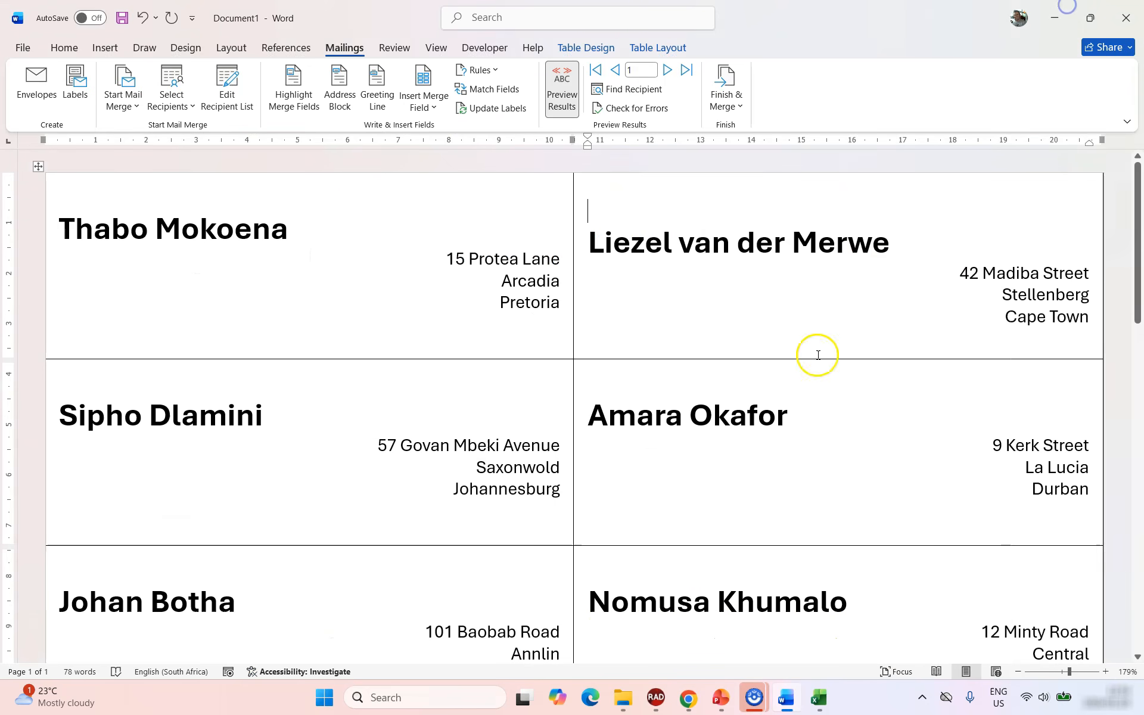
# Finish the merge by creating an editable new document with all records.
pyautogui.click(740, 107)
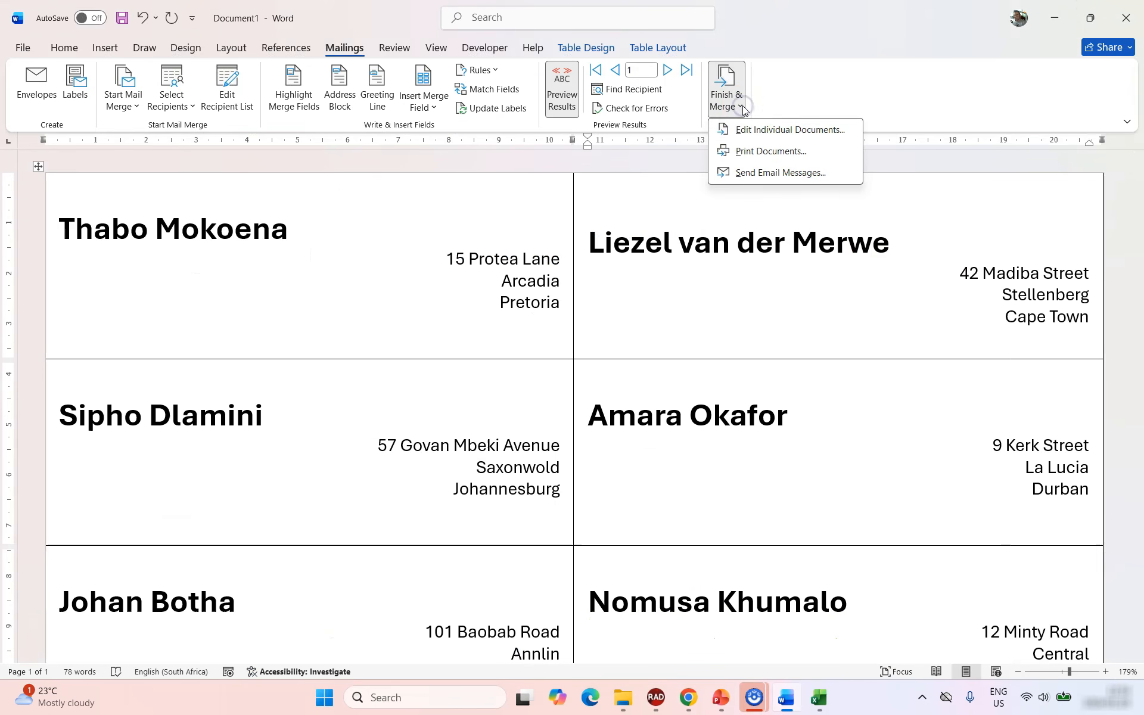
pyautogui.click(755, 136)
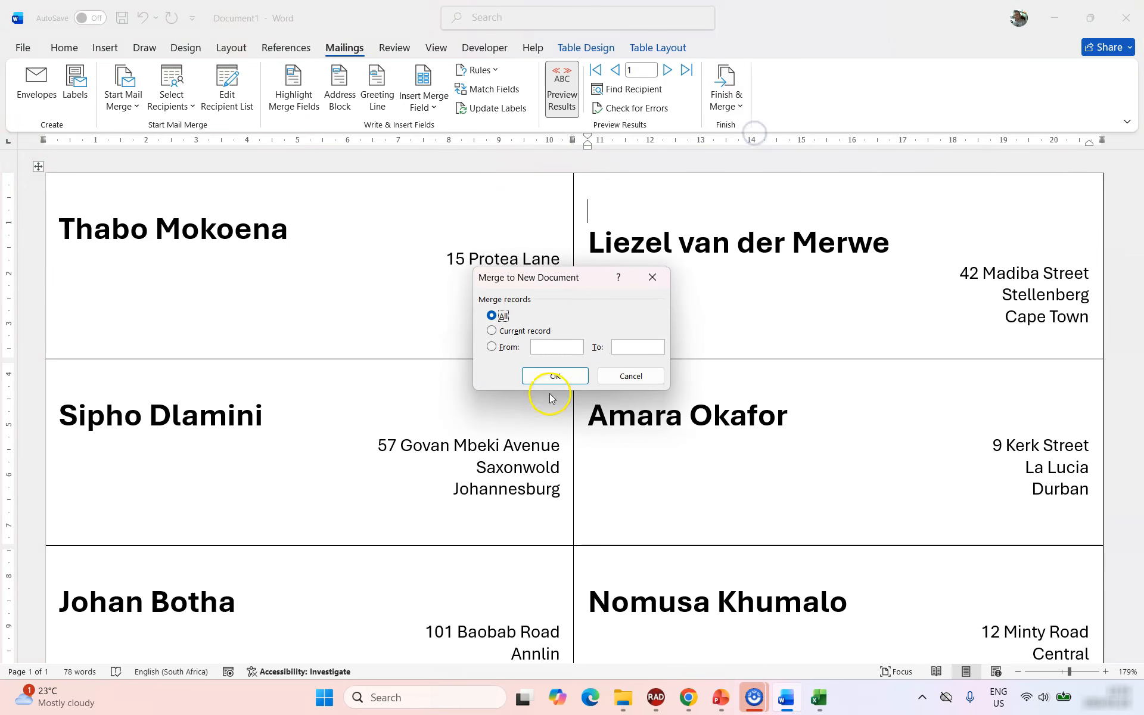
pyautogui.click(559, 374)
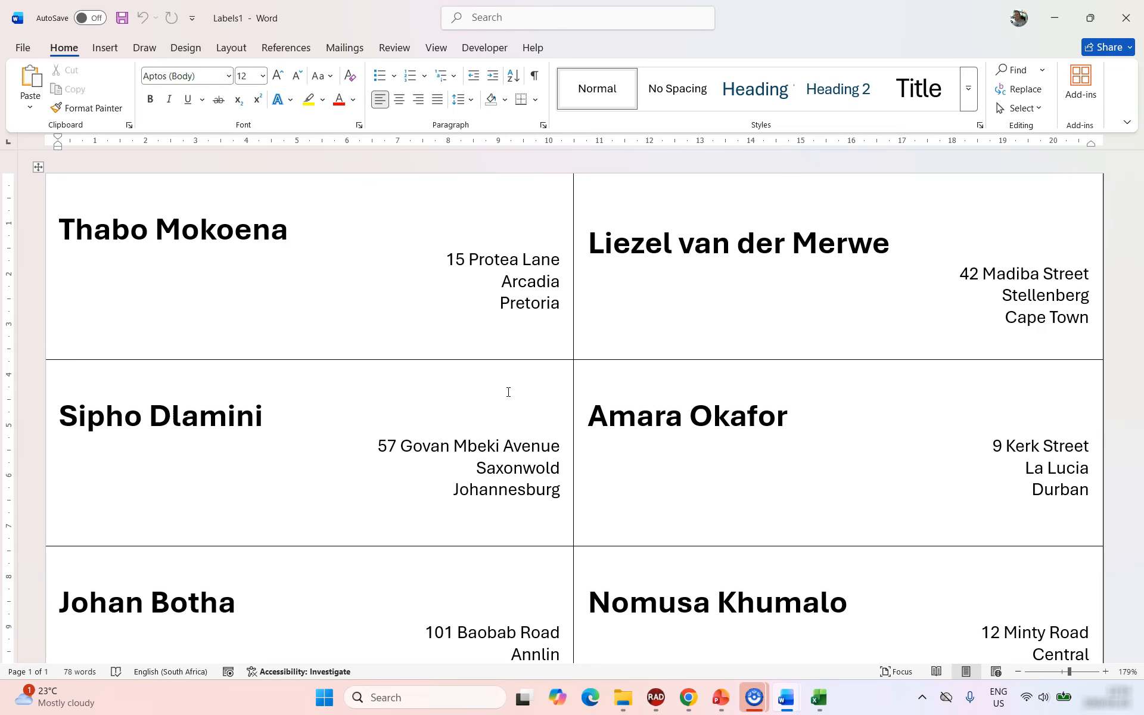
pyautogui.click(344, 47)
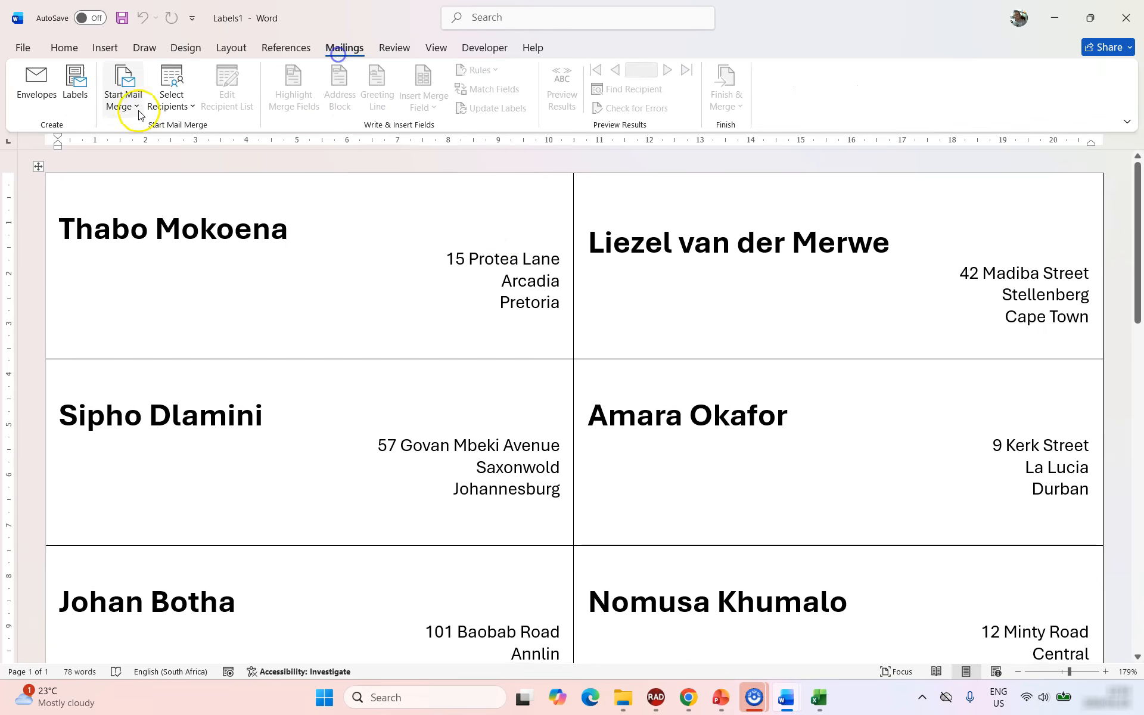
pyautogui.click(132, 108)
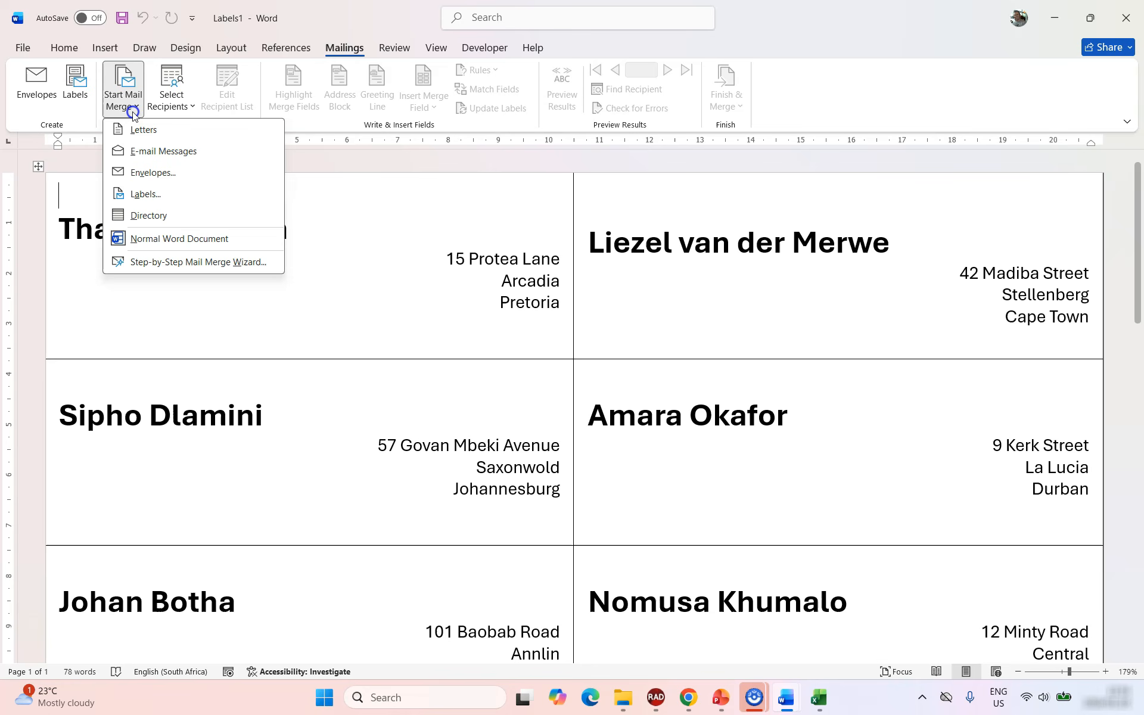
pyautogui.click(158, 197)
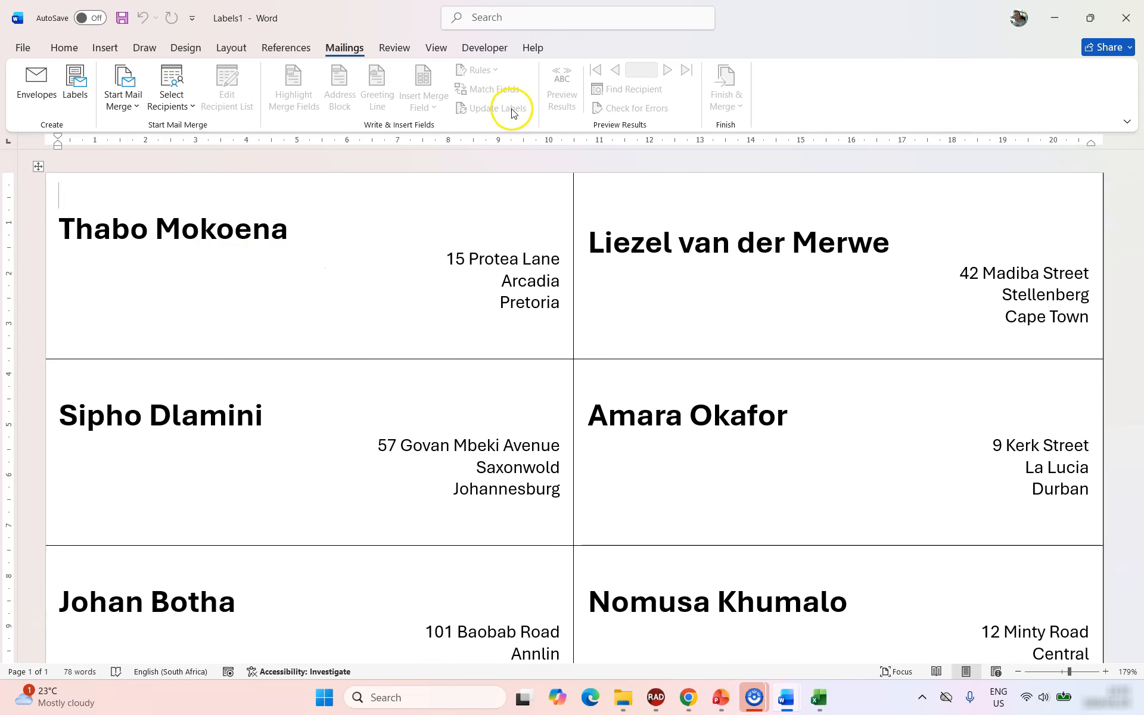
# Remove all borders from the entire label table in the merged document.
pyautogui.click(38, 167)
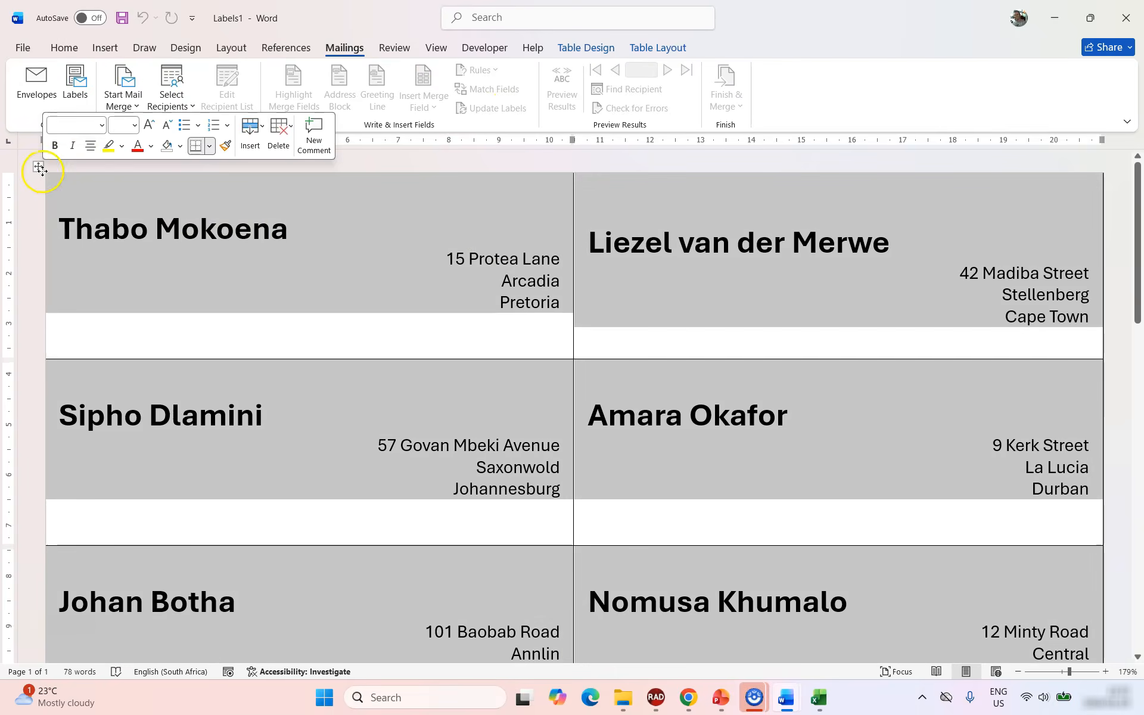
pyautogui.click(587, 48)
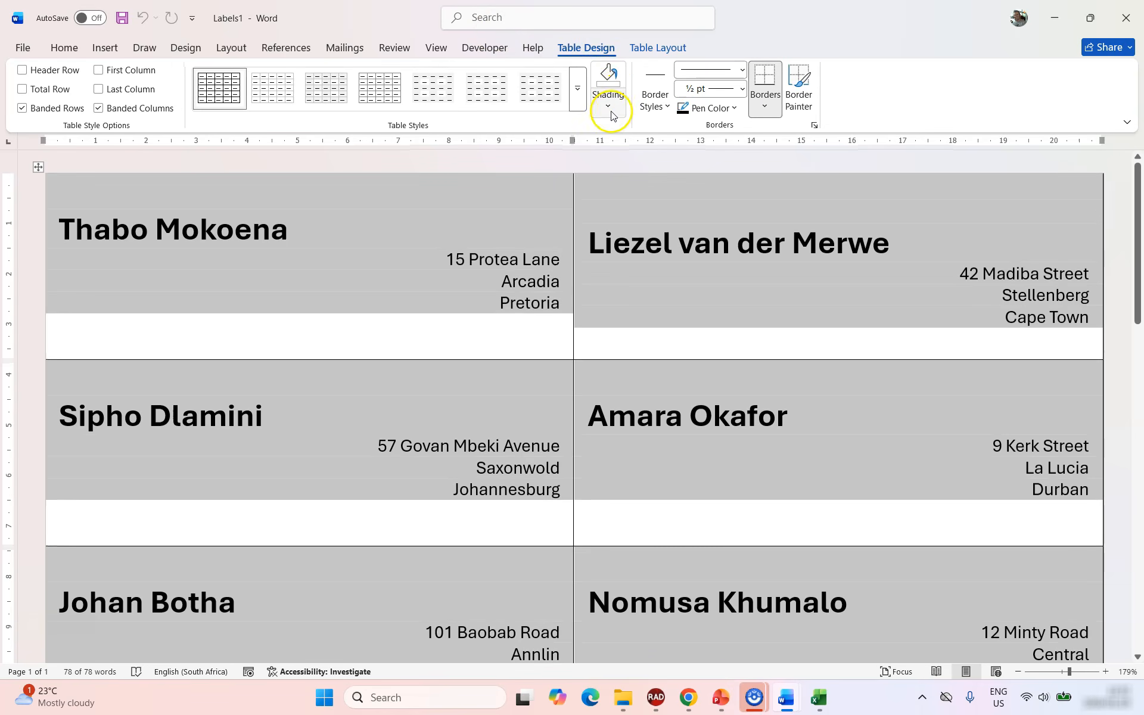
pyautogui.click(766, 105)
pyautogui.click(791, 220)
pyautogui.click(366, 296)
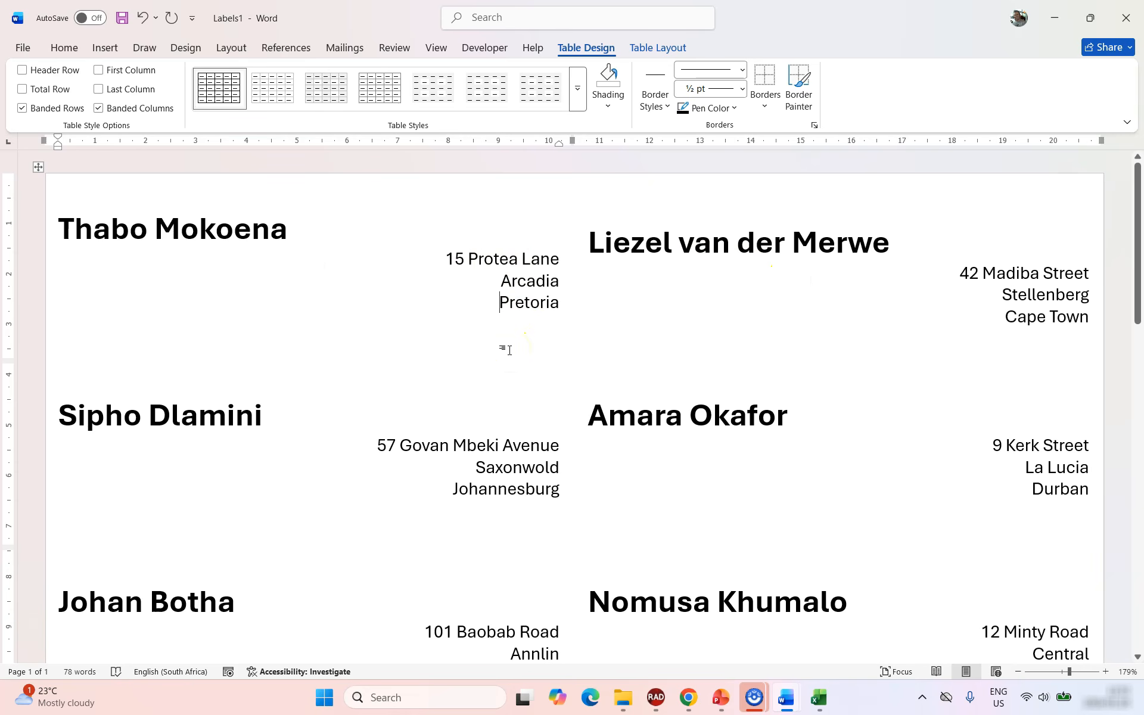
pyautogui.click(344, 47)
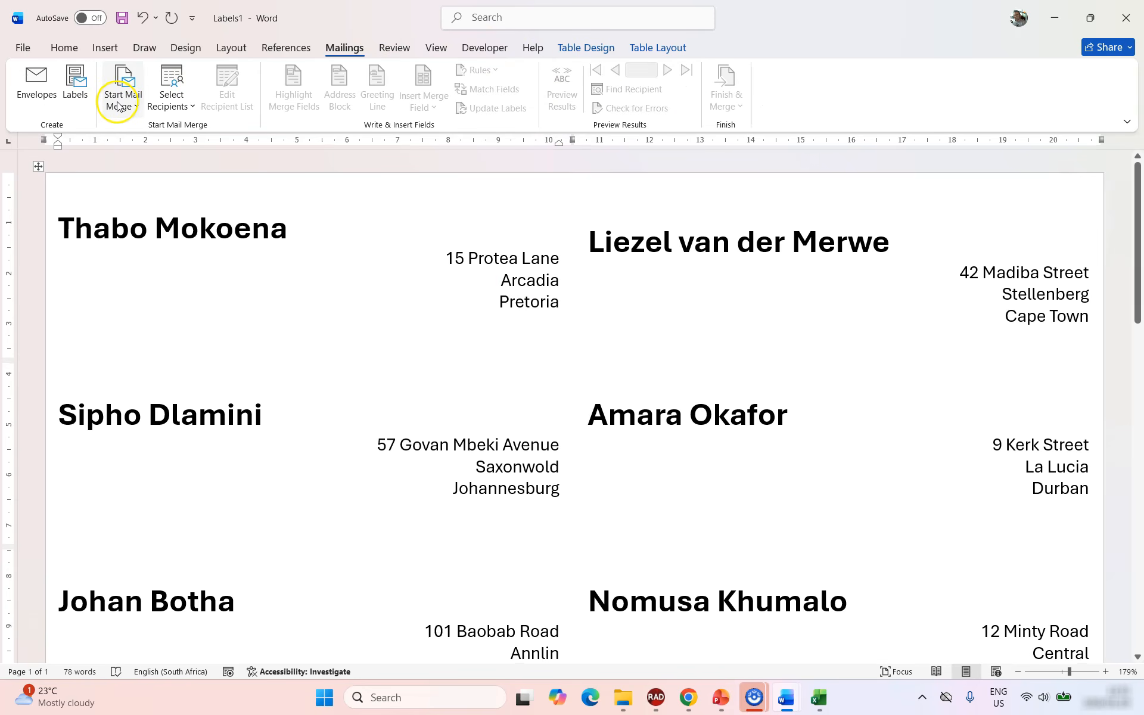